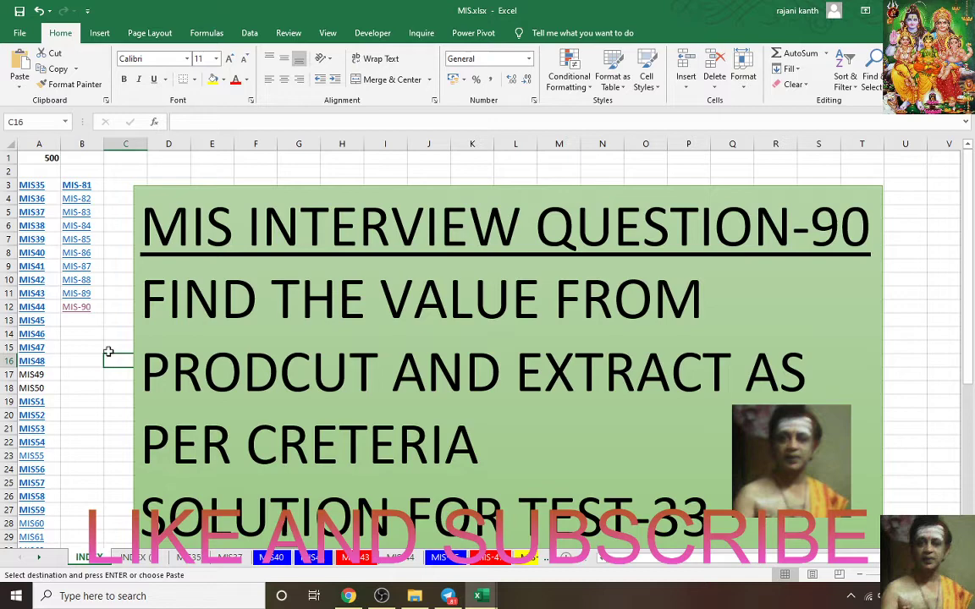
# Fix the title card's misspelled PRODCUT by selecting the swapped letters and retyping them as UC
pyautogui.keyDown('ctrl'); pyautogui.scroll(2, 108, 351); pyautogui.keyUp('ctrl')
pyautogui.scroll(1, 109, 351)
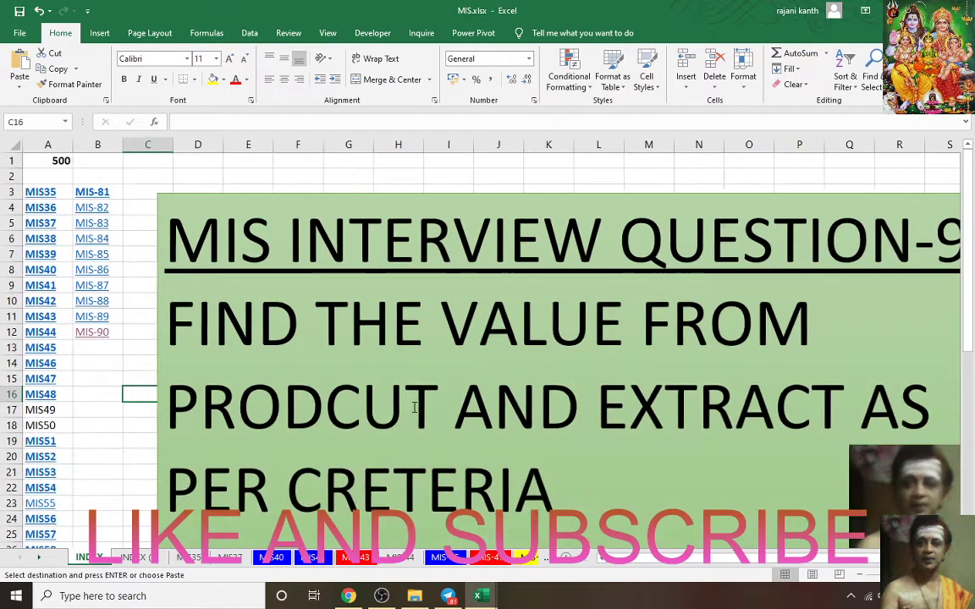
pyautogui.scroll(-2, 414, 406)
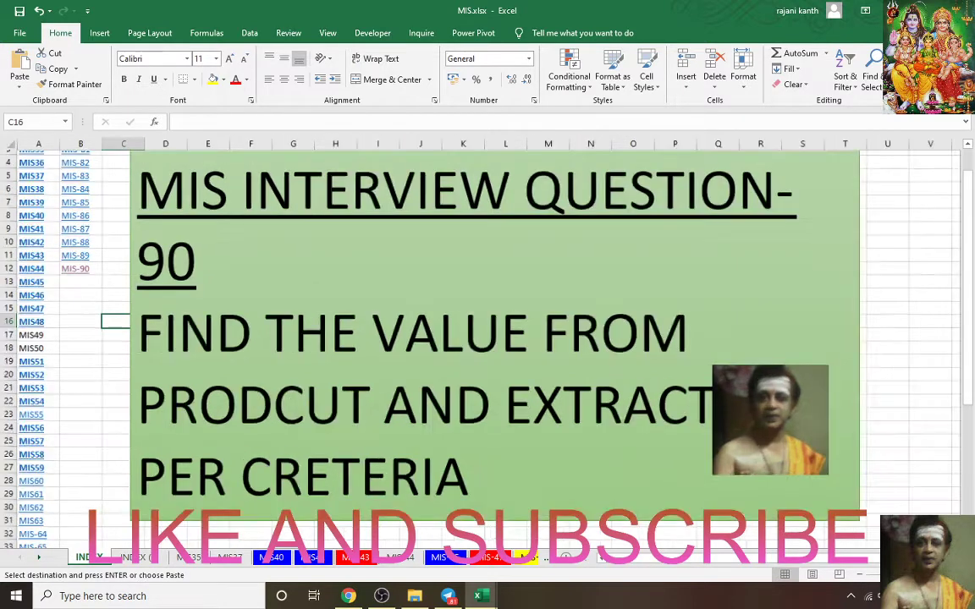
pyautogui.scroll(1, 488, 338)
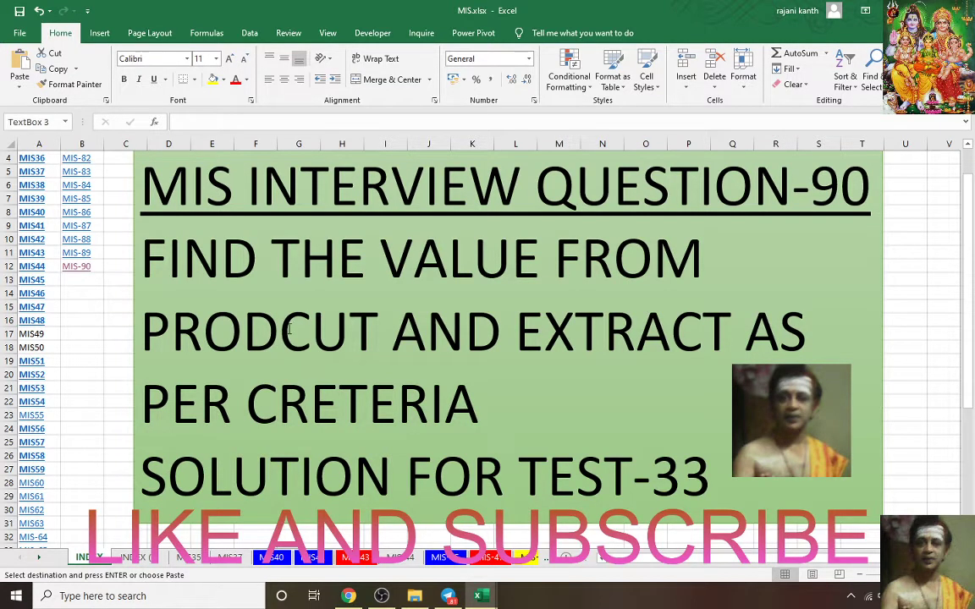
pyautogui.click(279, 330)
pyautogui.moveTo(279, 330); pyautogui.dragTo(336, 335)
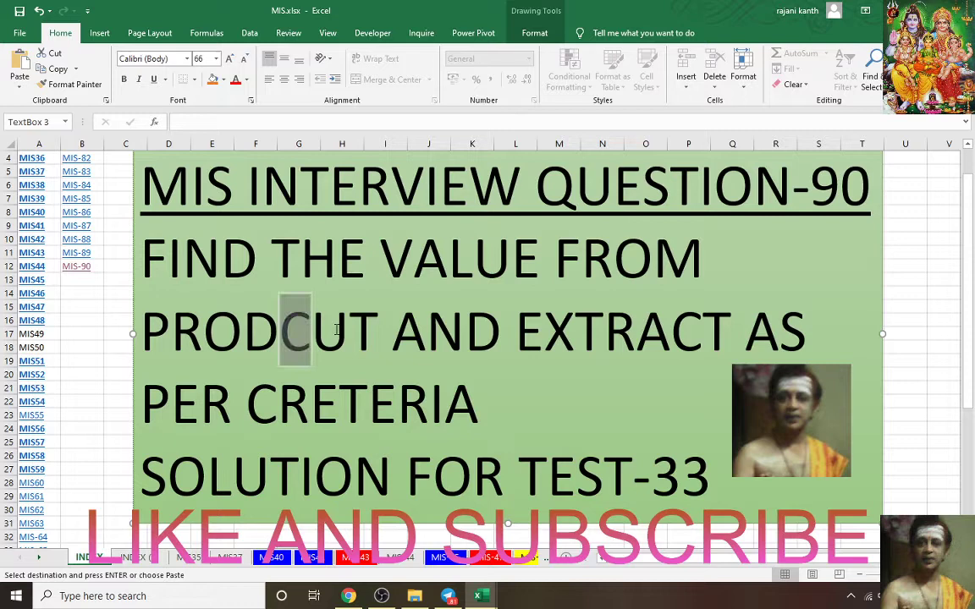
pyautogui.write('U')
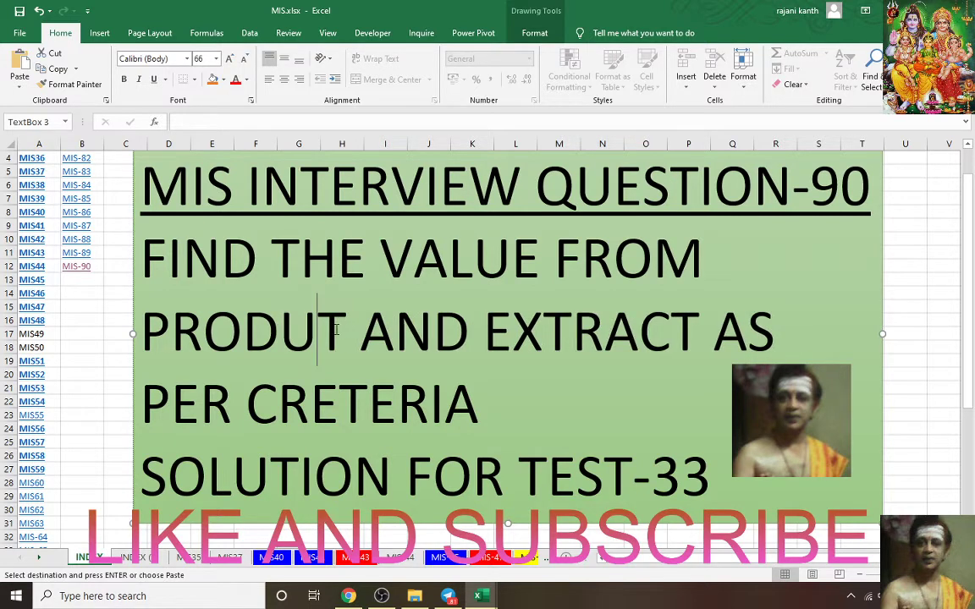
pyautogui.write('C')
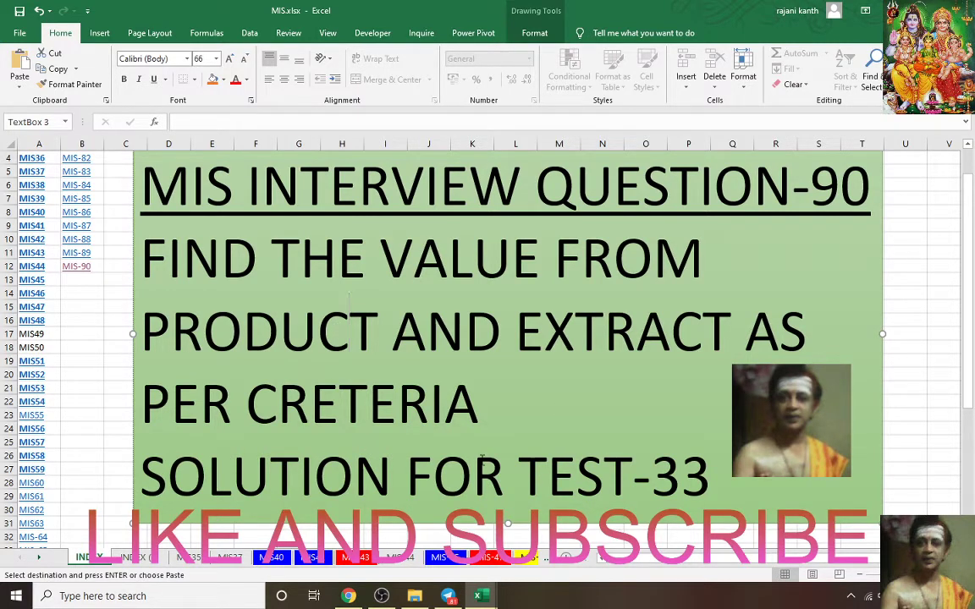
# Open the MIS-90 test 33 workbook and delete the range numbers in K2:K8
pyautogui.click(75, 269)
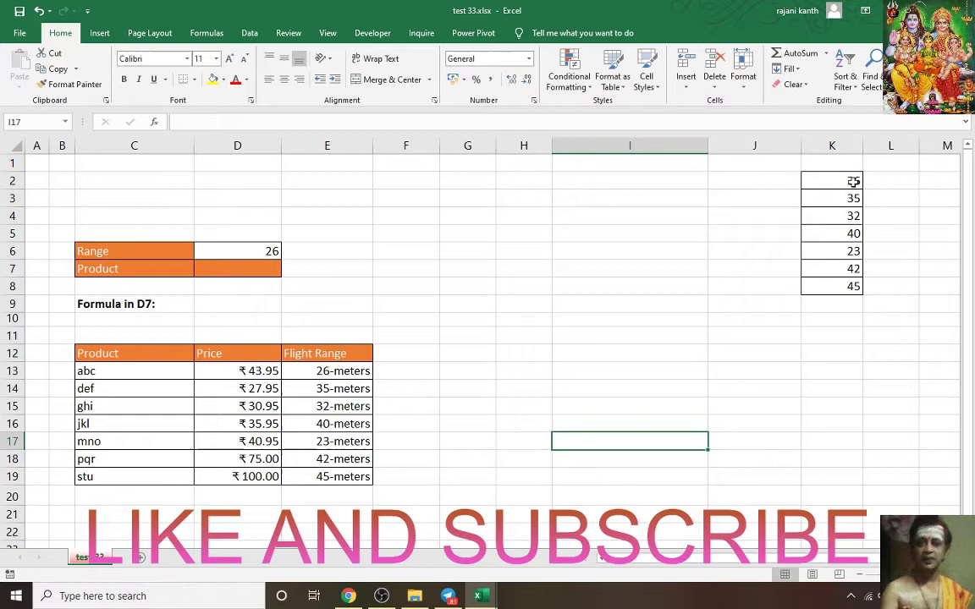
pyautogui.moveTo(849, 182); pyautogui.dragTo(849, 284)
pyautogui.moveTo(854, 182); pyautogui.dragTo(854, 286)
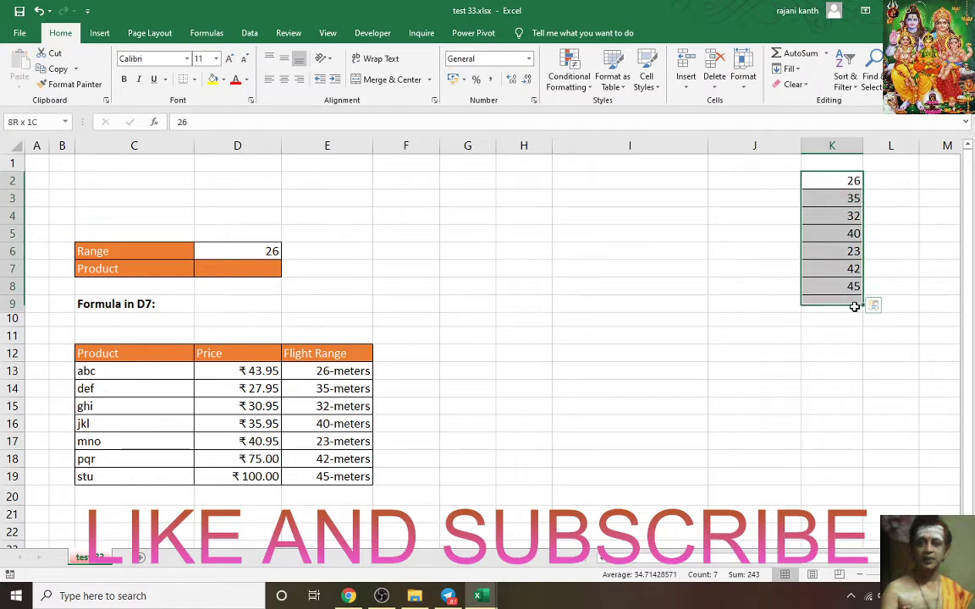
pyautogui.press('Delete')
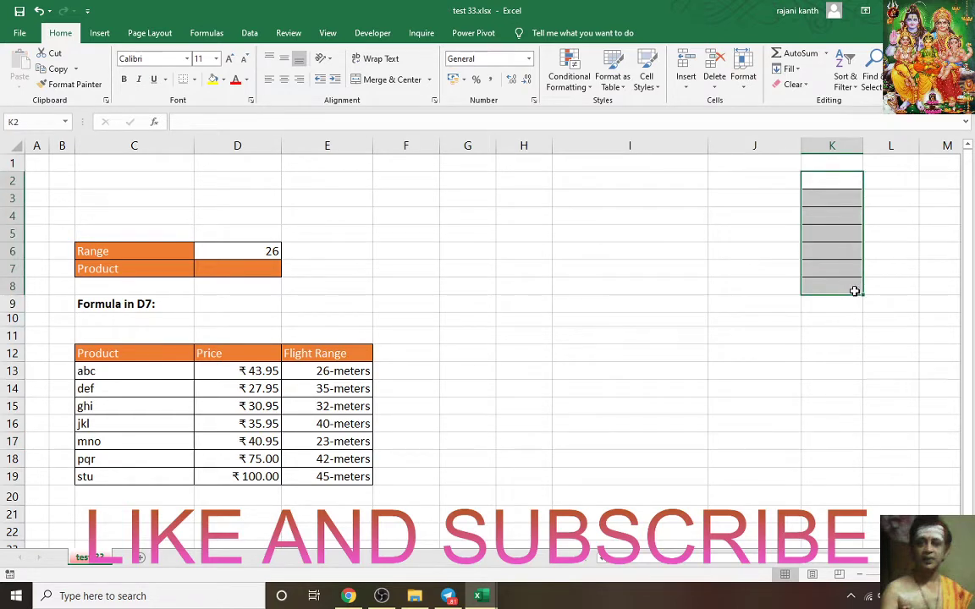
pyautogui.press('alt')
pyautogui.press('Escape')
pyautogui.press('Left')
pyautogui.press('Left')
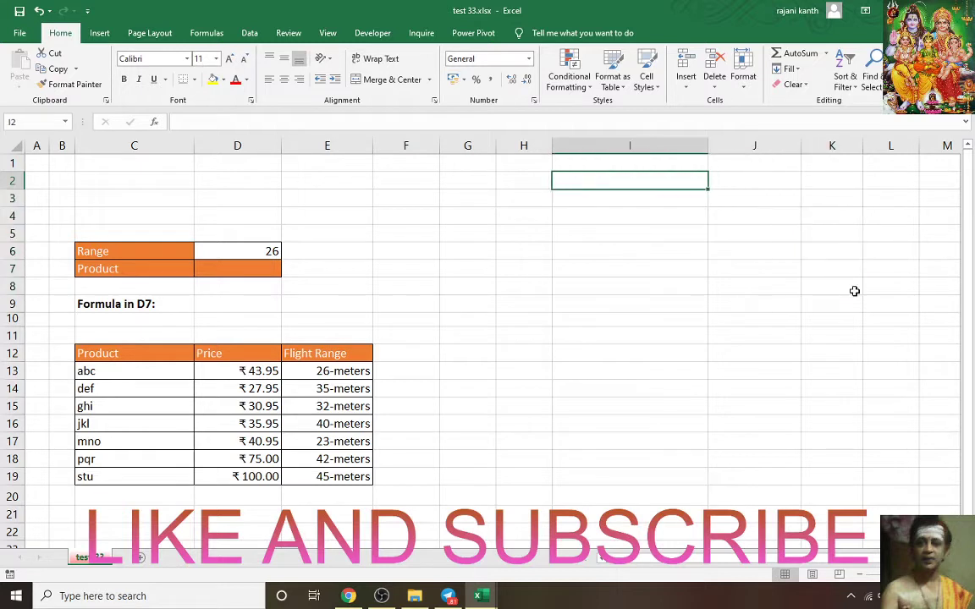
pyautogui.press('Left')
pyautogui.press('Left')
pyautogui.press('Left')
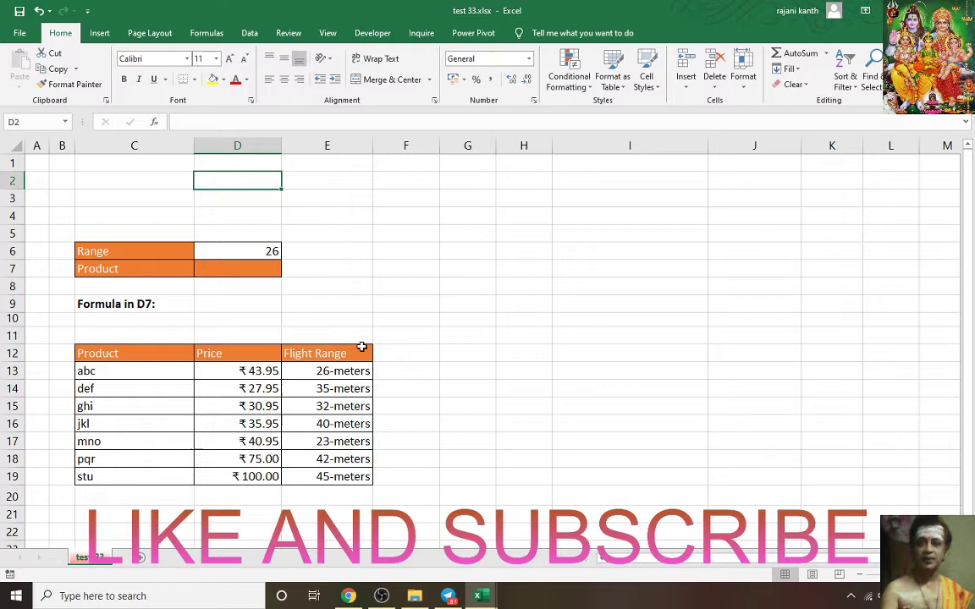
# Enter =LEFT(E13,2) in E7 so it returns 26, then check E7 and E13
pyautogui.doubleClick(336, 274)
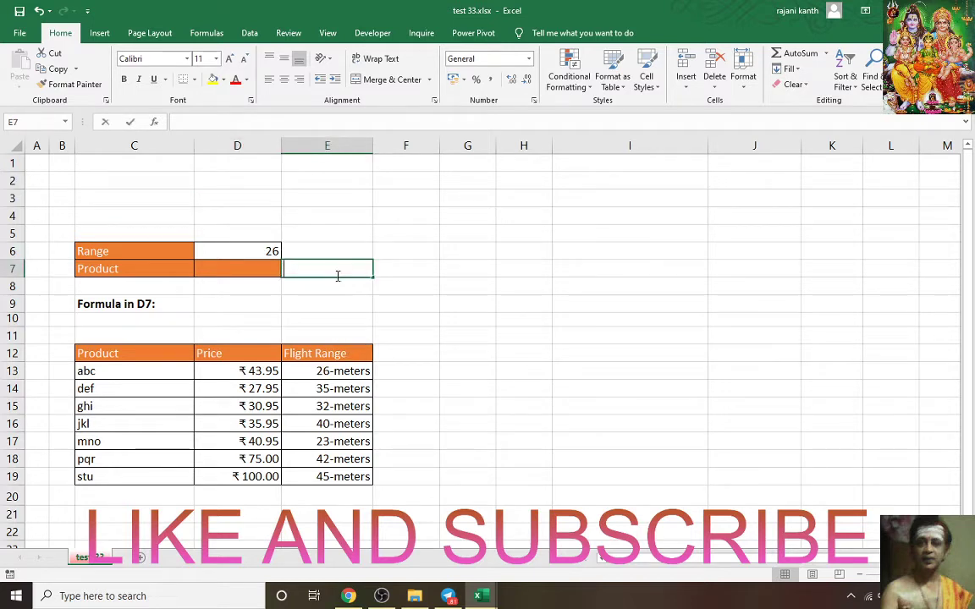
pyautogui.write('=LEFT')
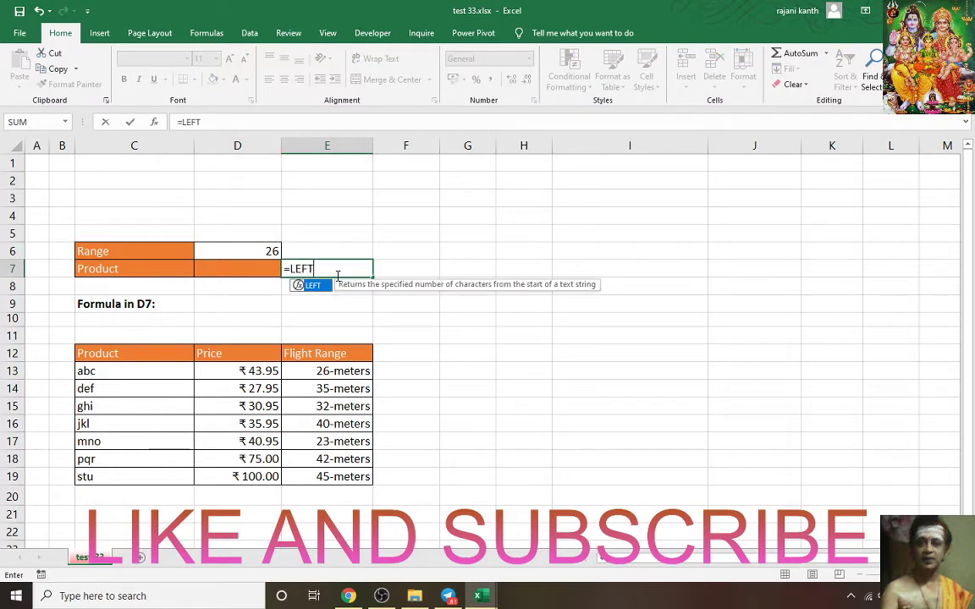
pyautogui.write('(')
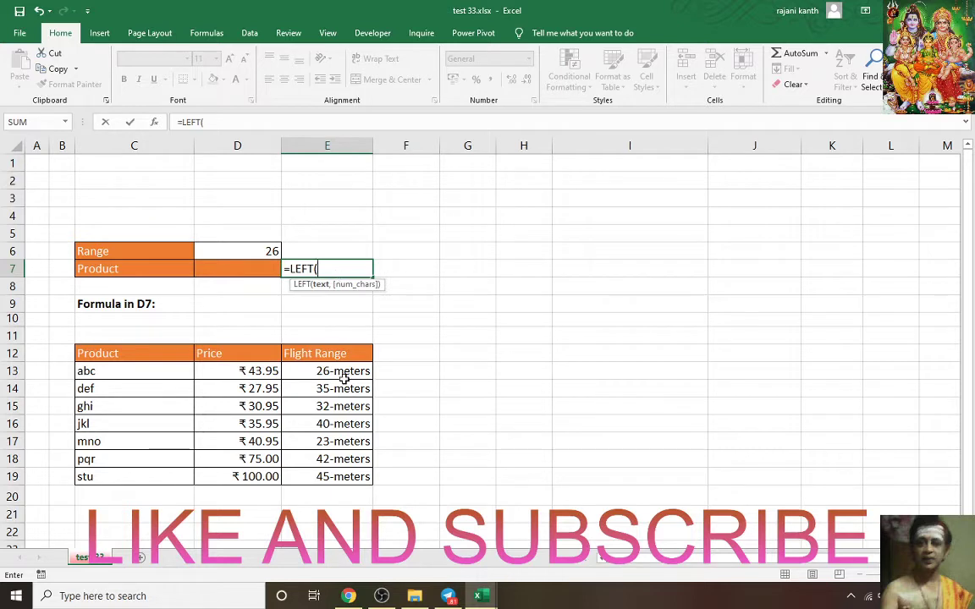
pyautogui.click(343, 374)
pyautogui.write(',')
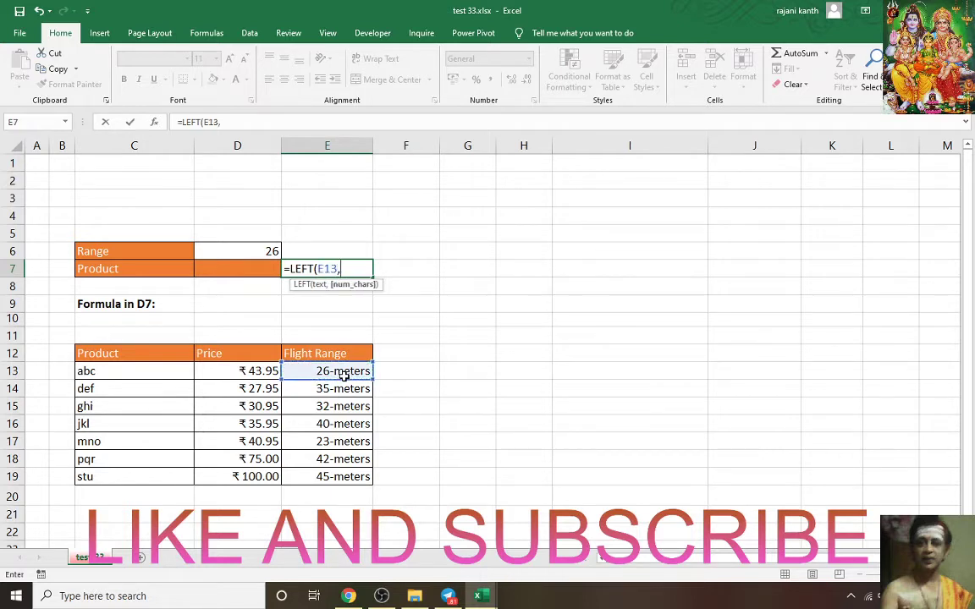
pyautogui.write('2)')
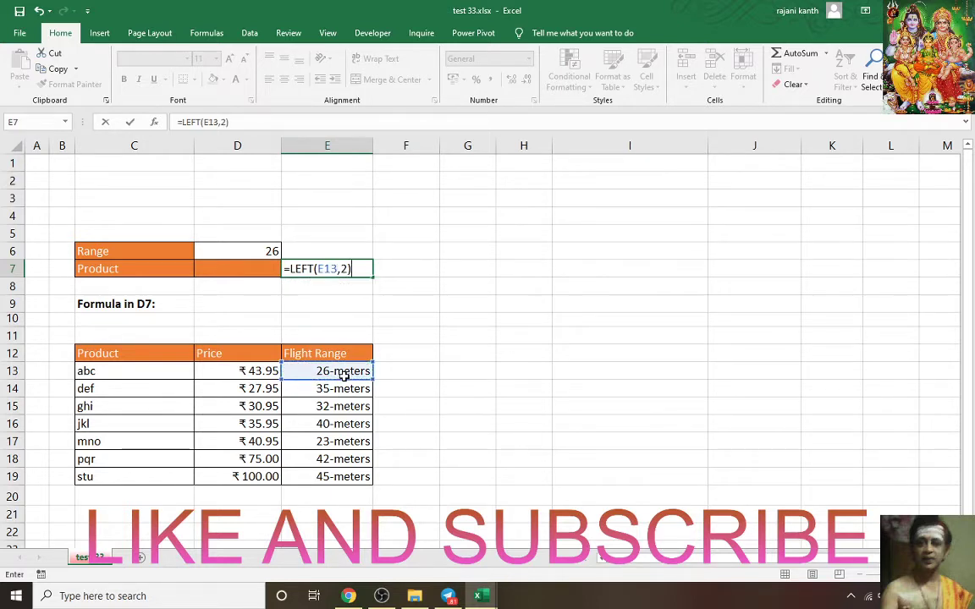
pyautogui.press('Return')
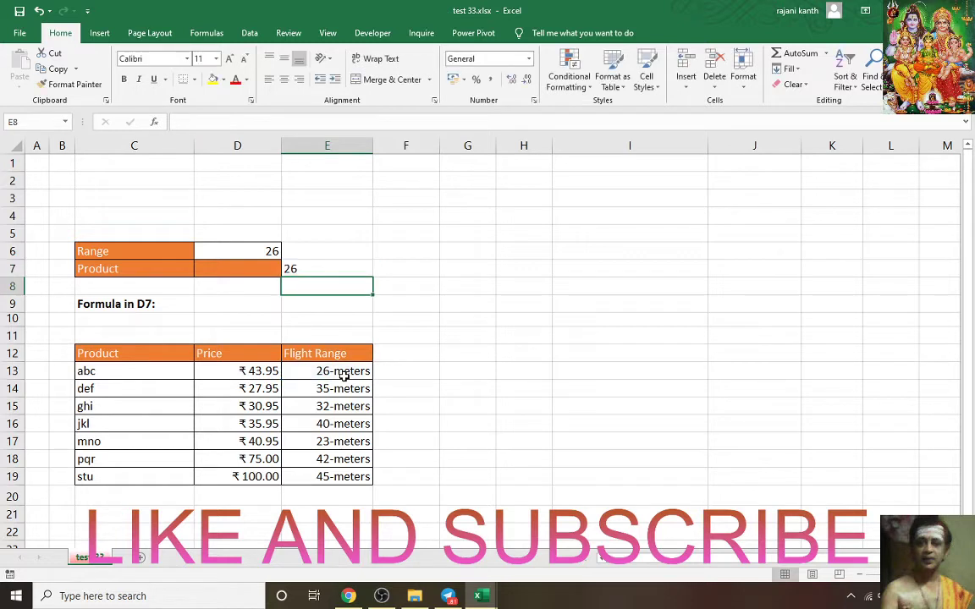
pyautogui.click(339, 267)
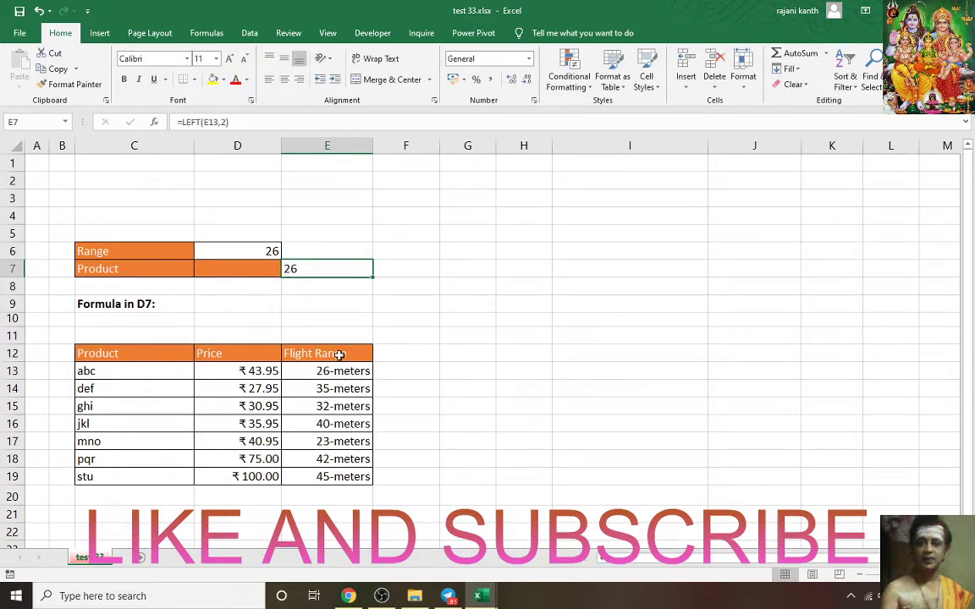
pyautogui.click(339, 370)
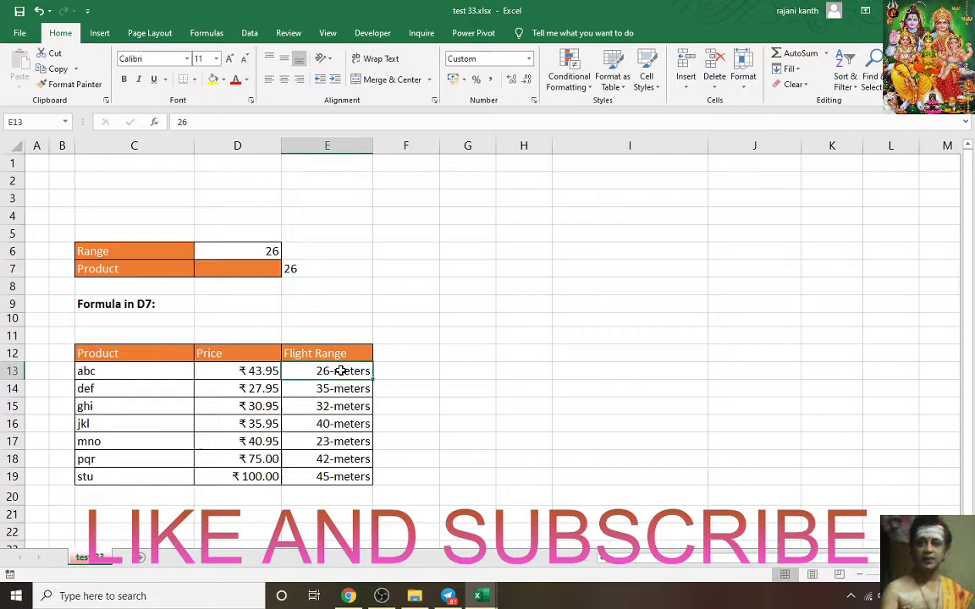
# Inspect E13's raw contents and test a temporary =E13 reference in F13, then clear it
pyautogui.doubleClick(200, 123)
pyautogui.click(522, 266)
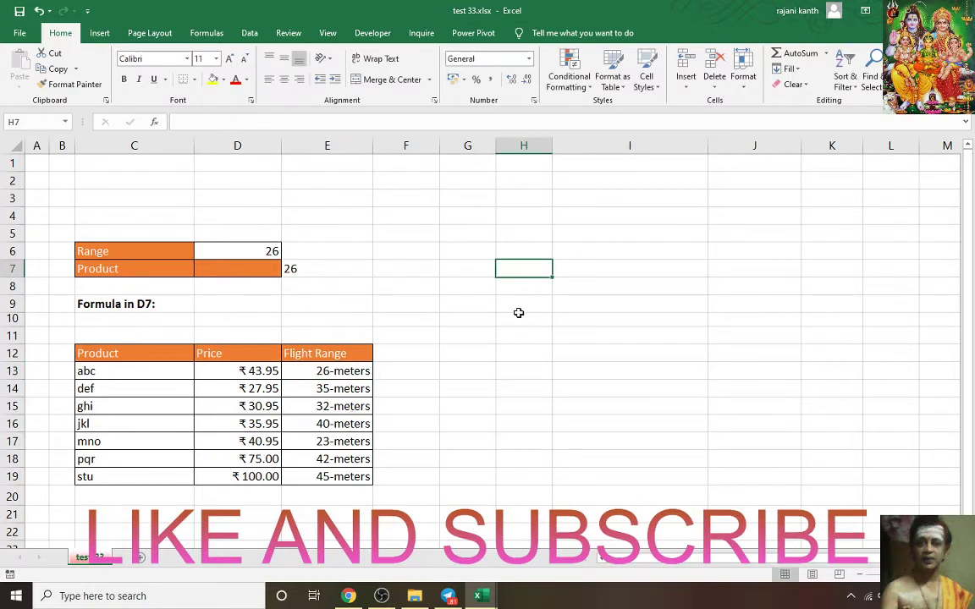
pyautogui.click(400, 370)
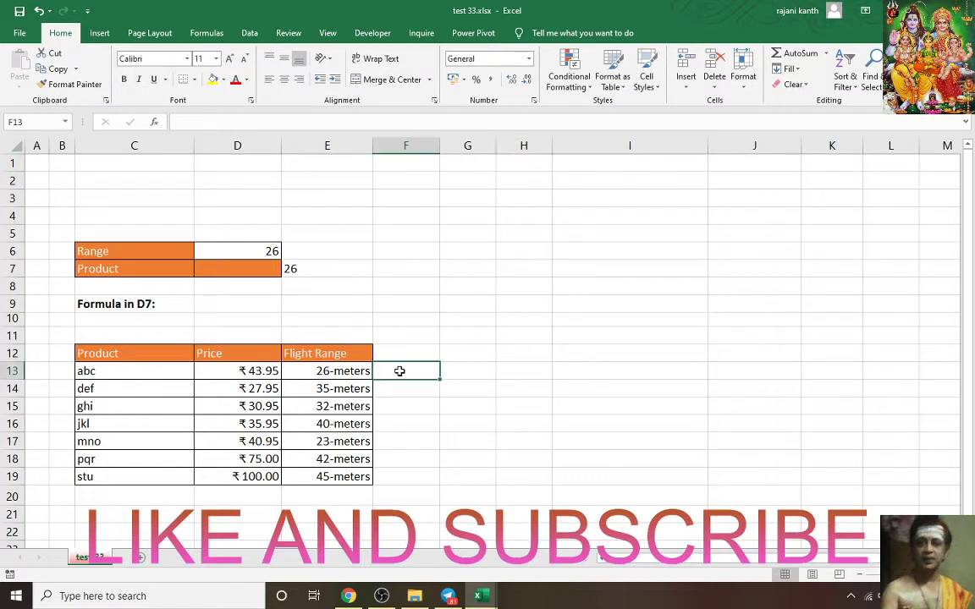
pyautogui.write('=')
pyautogui.press('Left')
pyautogui.press('Return')
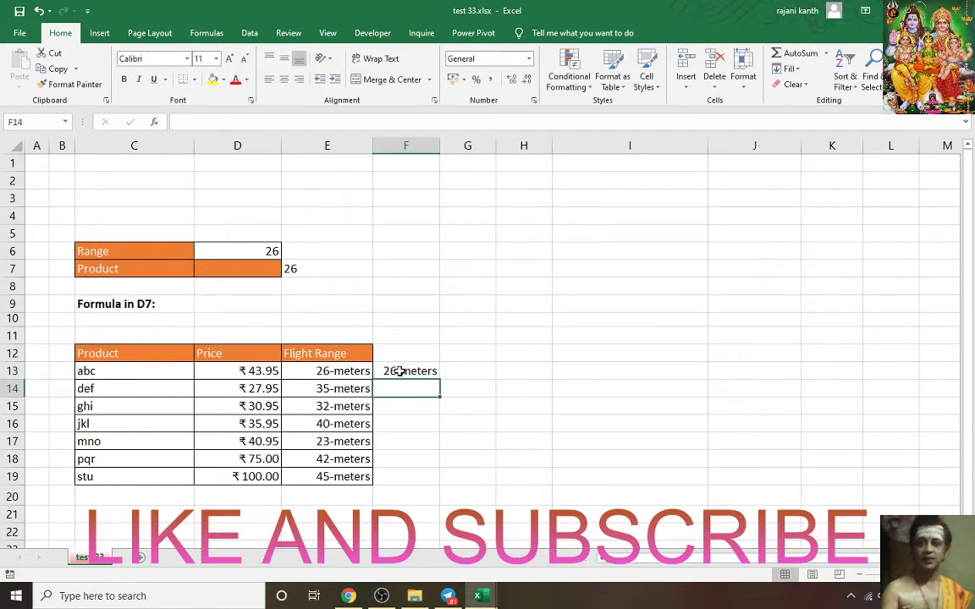
pyautogui.click(399, 371)
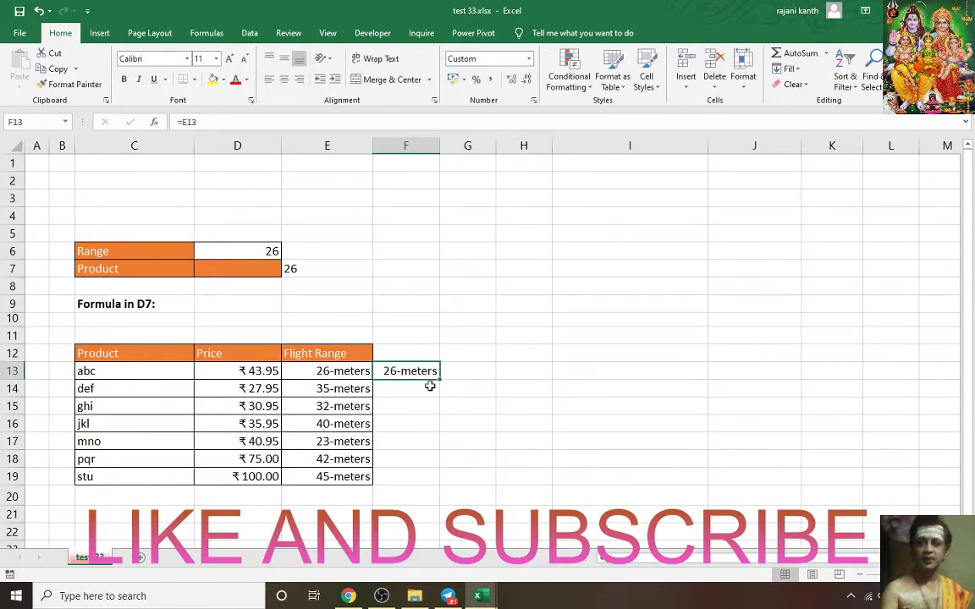
pyautogui.click(456, 373)
pyautogui.click(420, 373)
pyautogui.press('Delete')
pyautogui.press('Left')
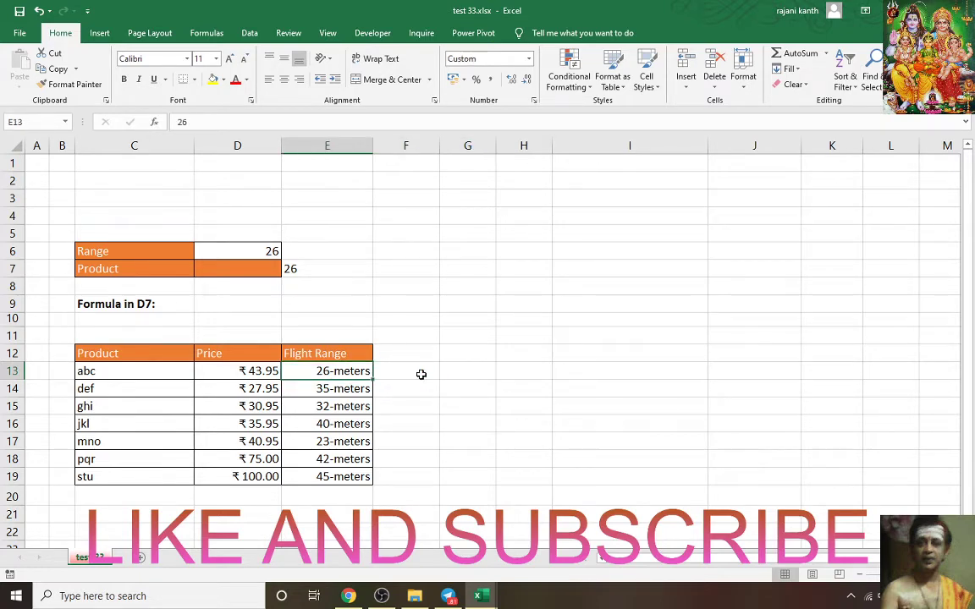
# Type 26-meters as plain text in F13 and compare it with E13's stored value
pyautogui.click(417, 375)
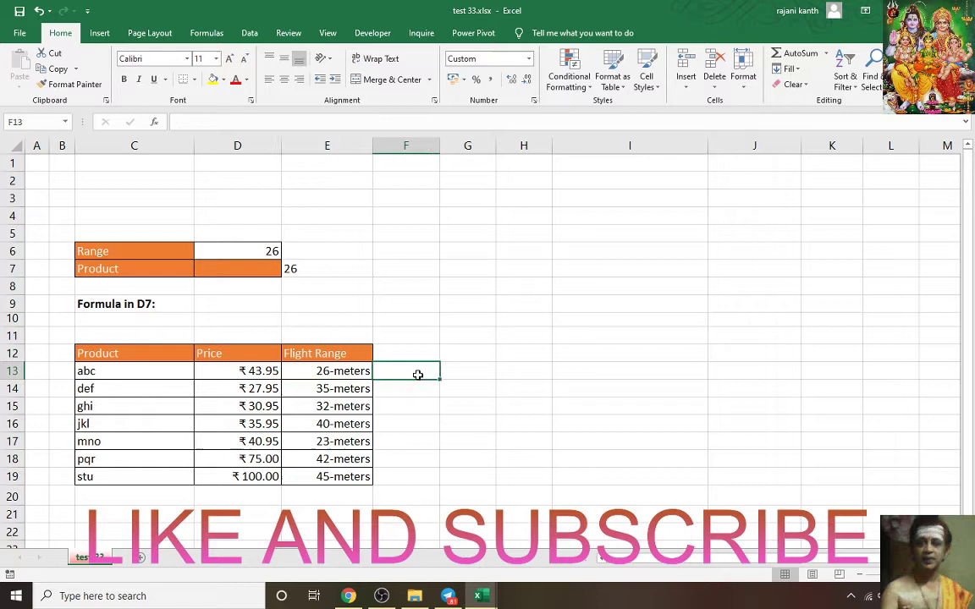
pyautogui.write('26-MET')
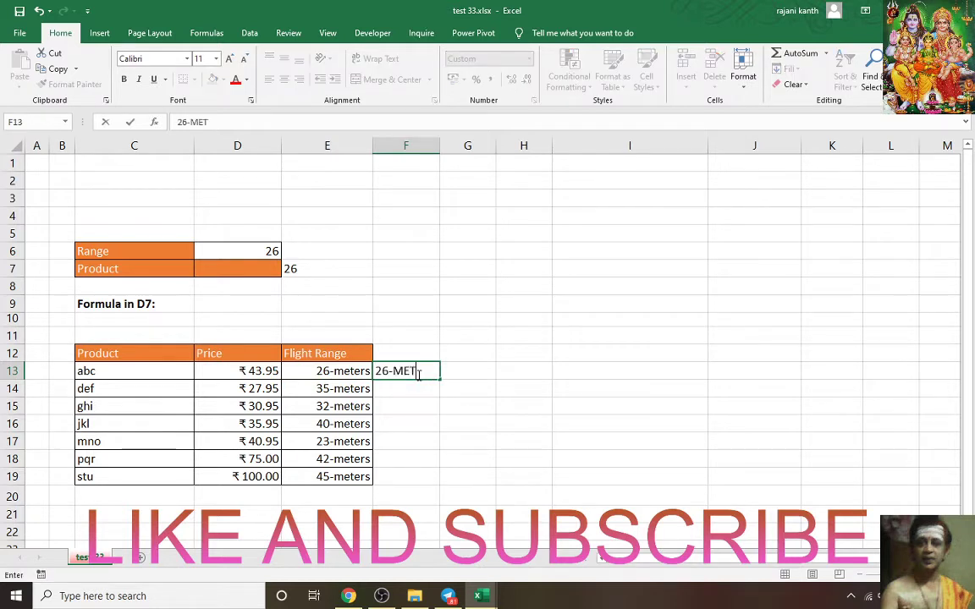
pyautogui.press('BackSpace')
pyautogui.press('BackSpace')
pyautogui.press('BackSpace')
pyautogui.write('mete')
pyautogui.write('rs')
pyautogui.press('Return')
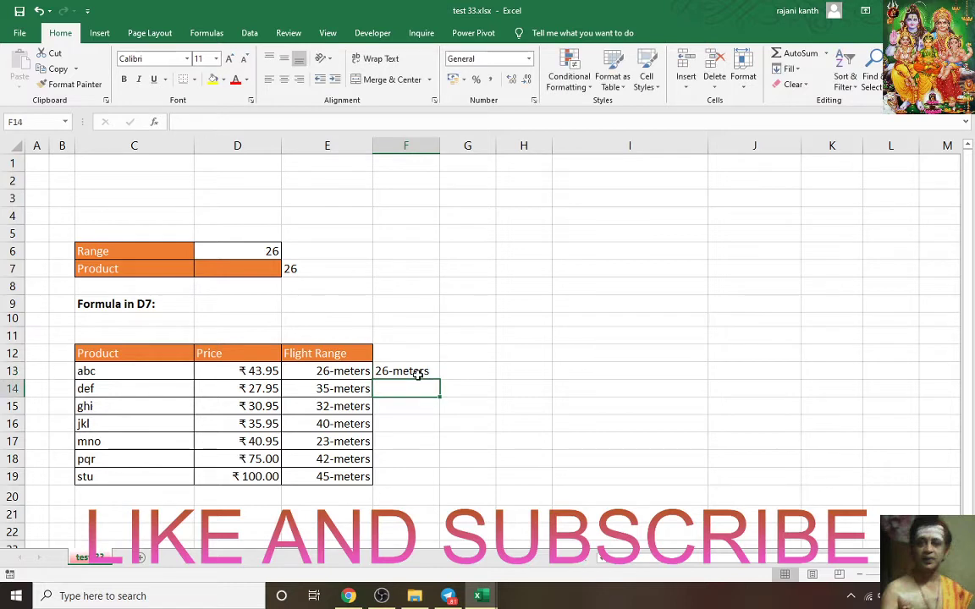
pyautogui.click(418, 373)
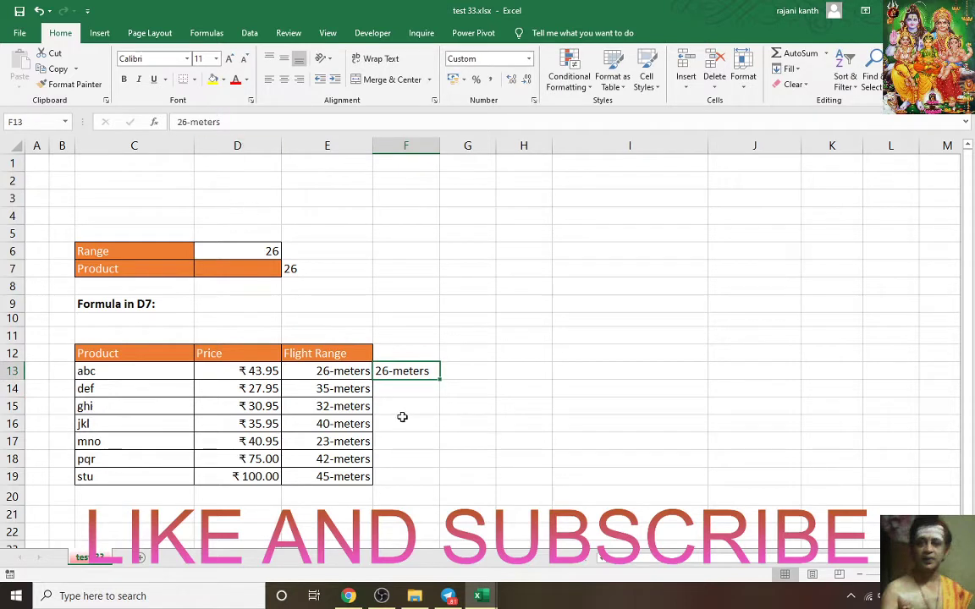
pyautogui.click(341, 373)
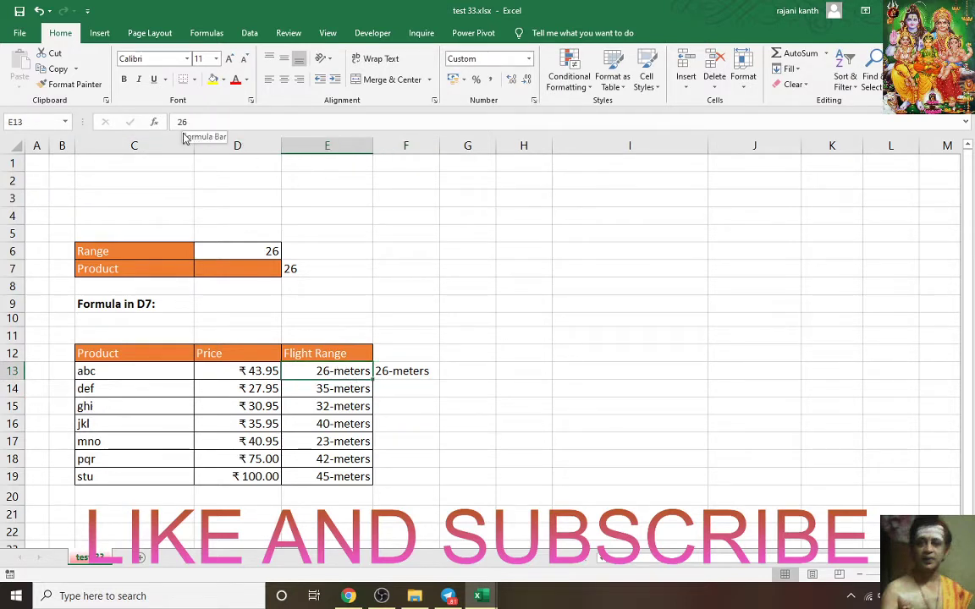
pyautogui.click(403, 373)
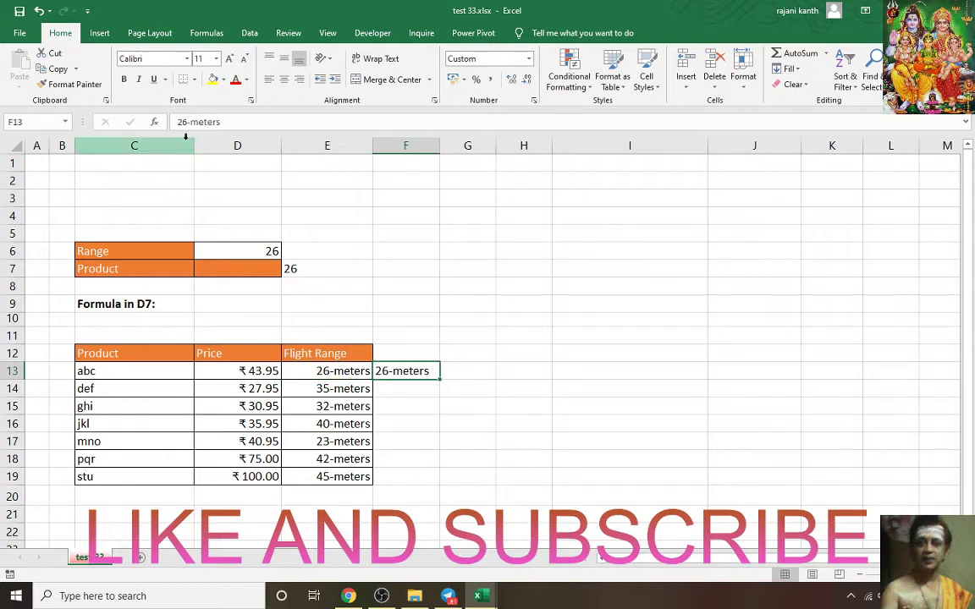
pyautogui.click(330, 372)
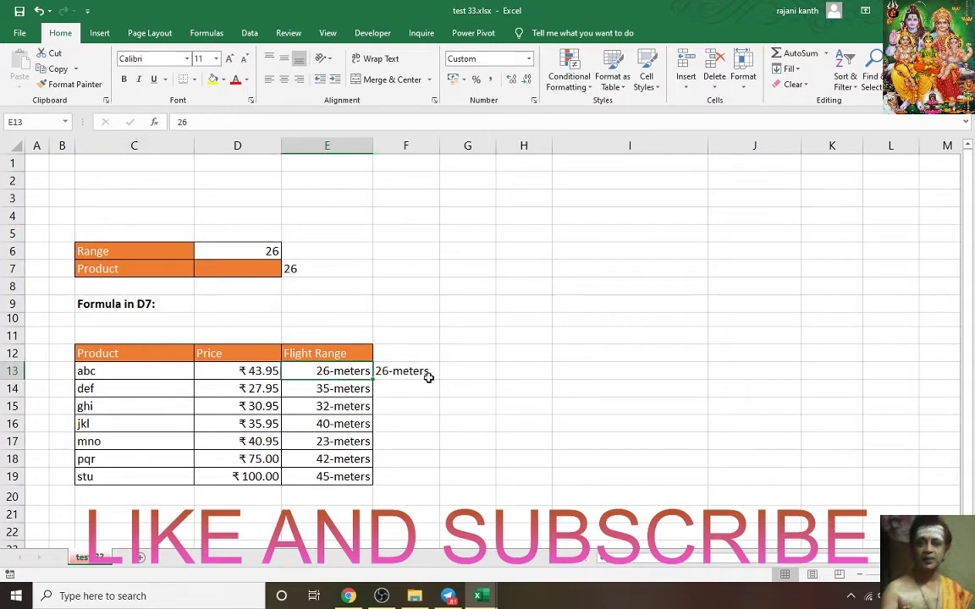
# Undo the stray entry beside Flight Range and confirm E13 stores plain 26
pyautogui.moveTo(427, 371); pyautogui.dragTo(428, 487)
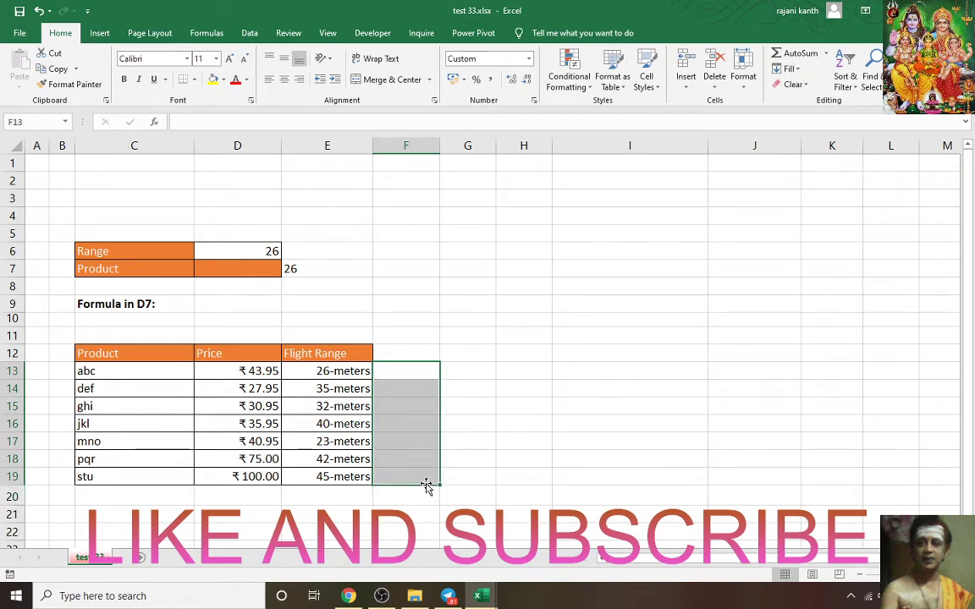
pyautogui.hotkey('ctrl', 'z')
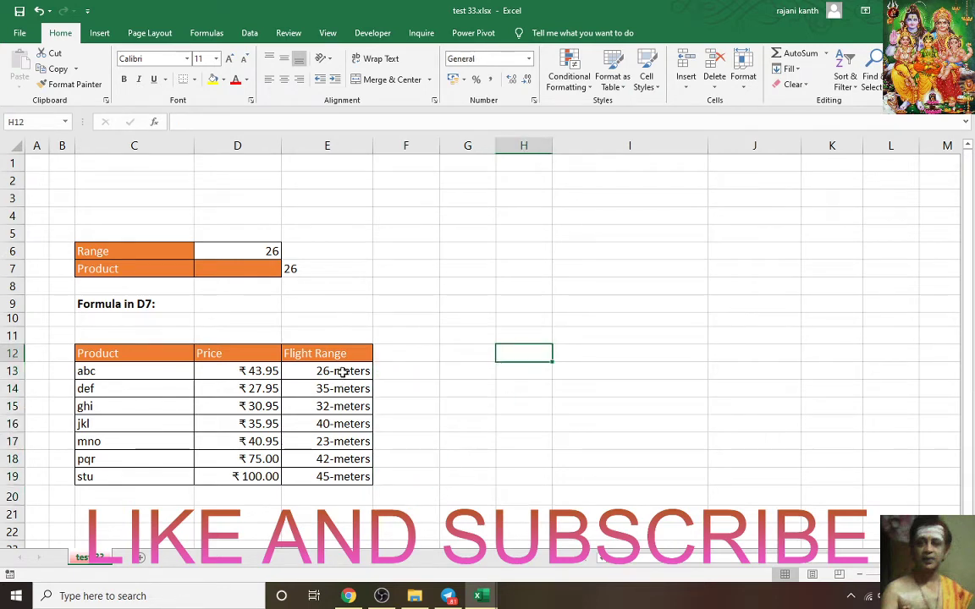
pyautogui.click(342, 371)
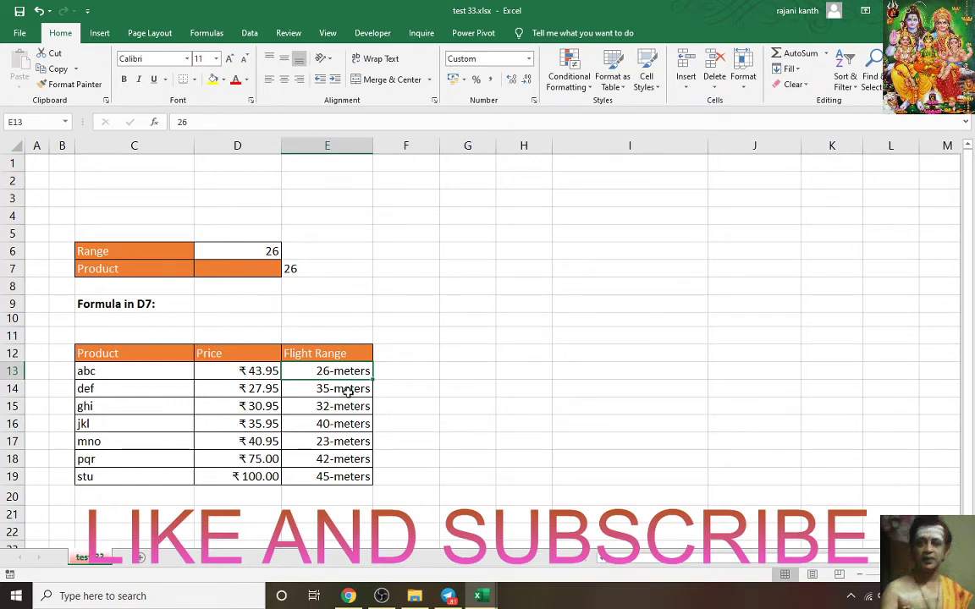
pyautogui.hotkey('ctrl', 'z')
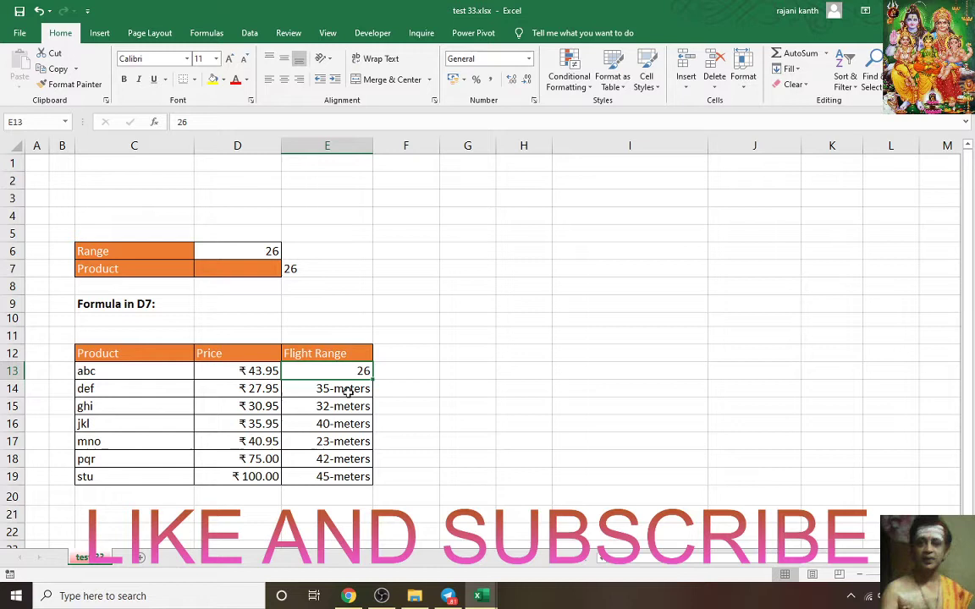
pyautogui.hotkey('ctrl', 'y')
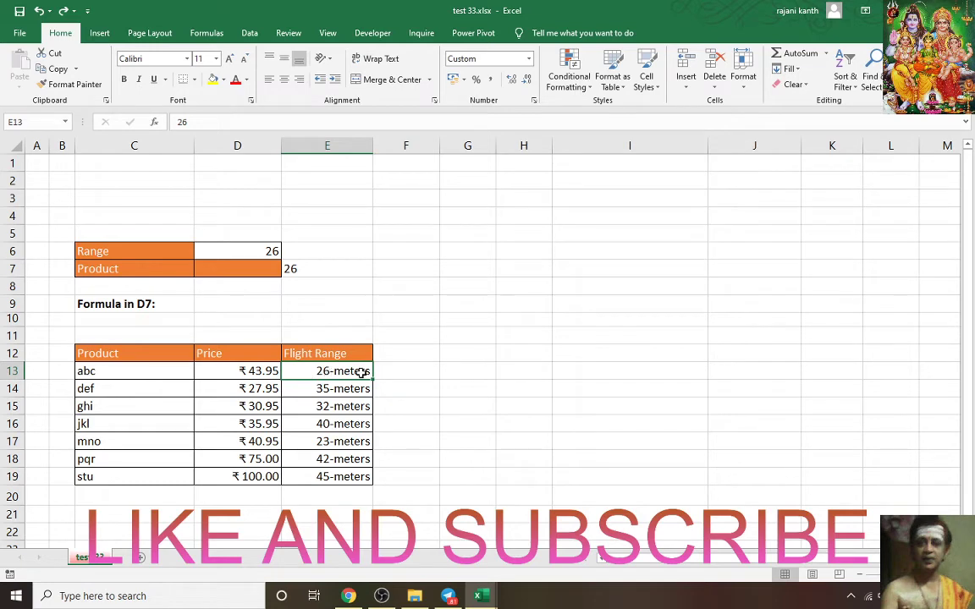
pyautogui.click(256, 250)
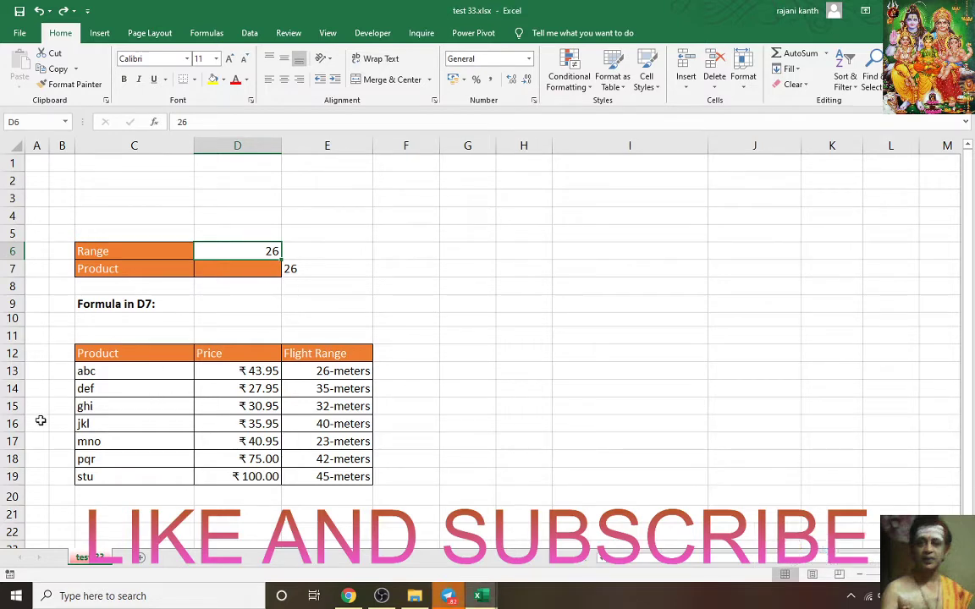
# Enter =LOOKUP(D6,E13:E19,C13:C19) in D7 so the Product shows abc
pyautogui.click(264, 271)
pyautogui.write('=')
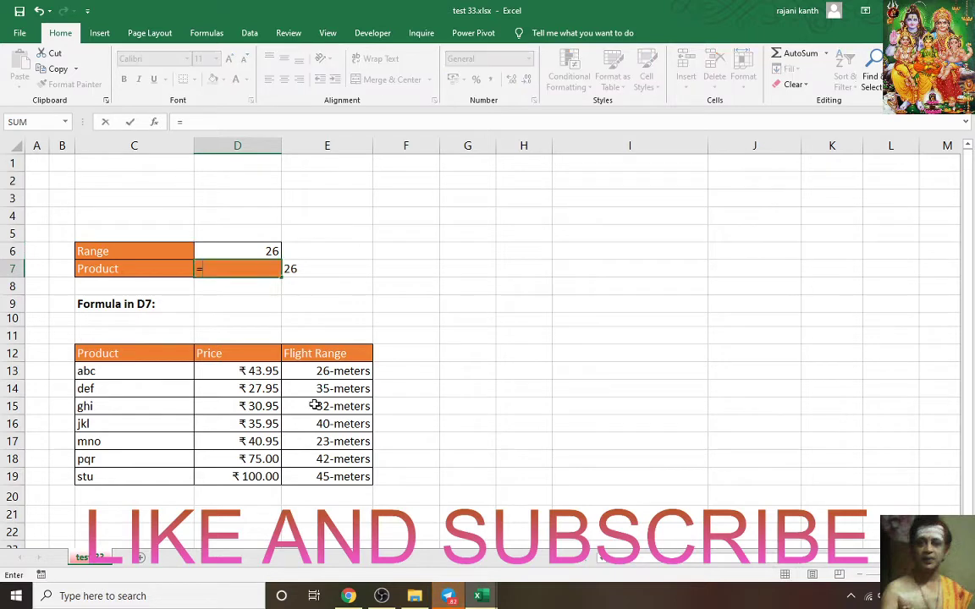
pyautogui.write('loo')
pyautogui.press('Tab')
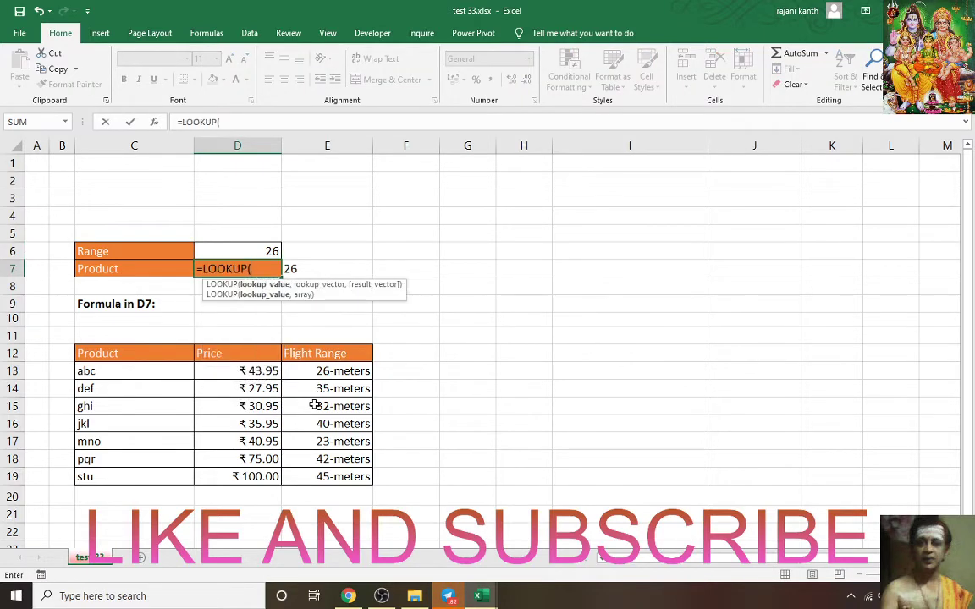
pyautogui.click(271, 251)
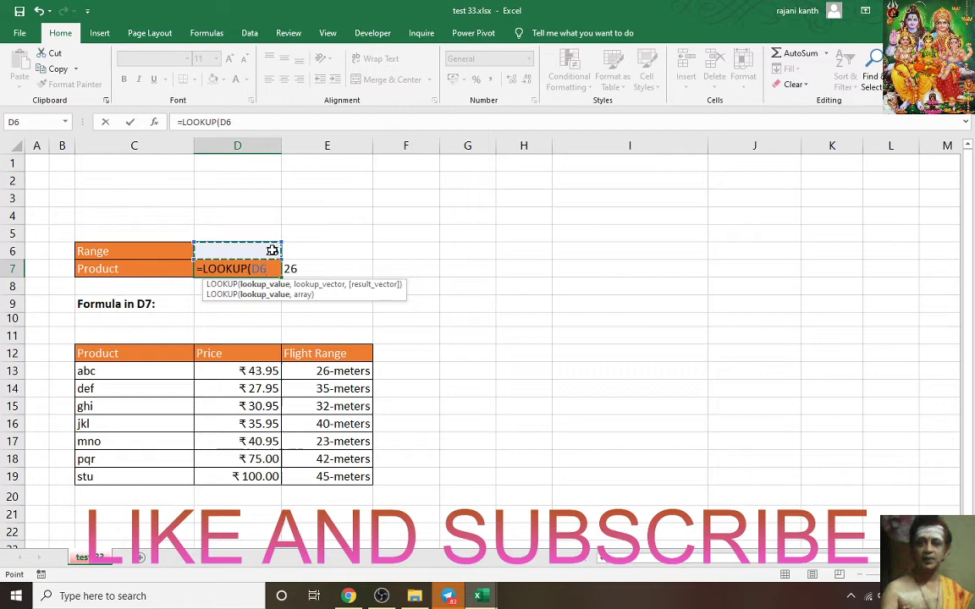
pyautogui.write(',')
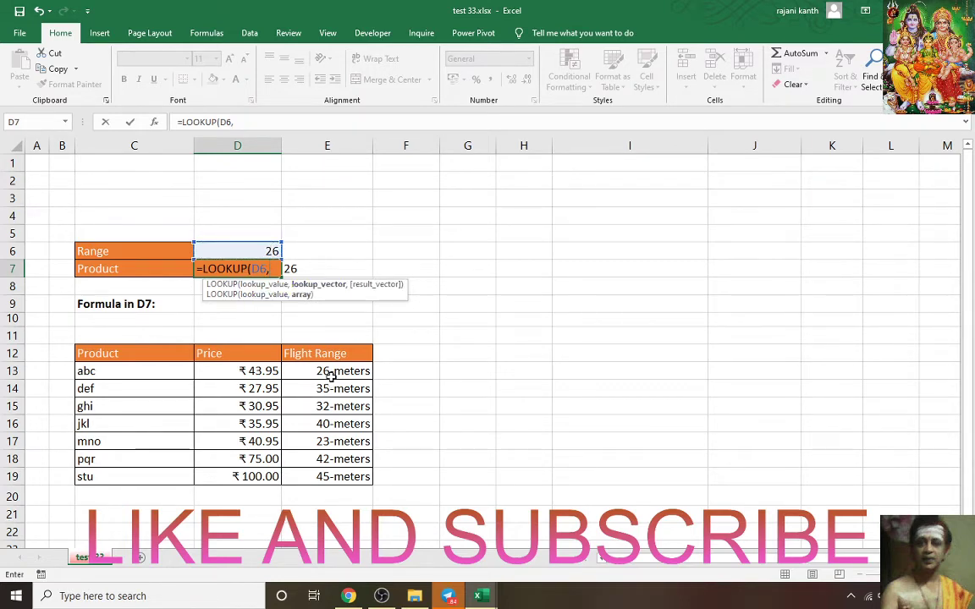
pyautogui.moveTo(334, 370); pyautogui.dragTo(334, 480)
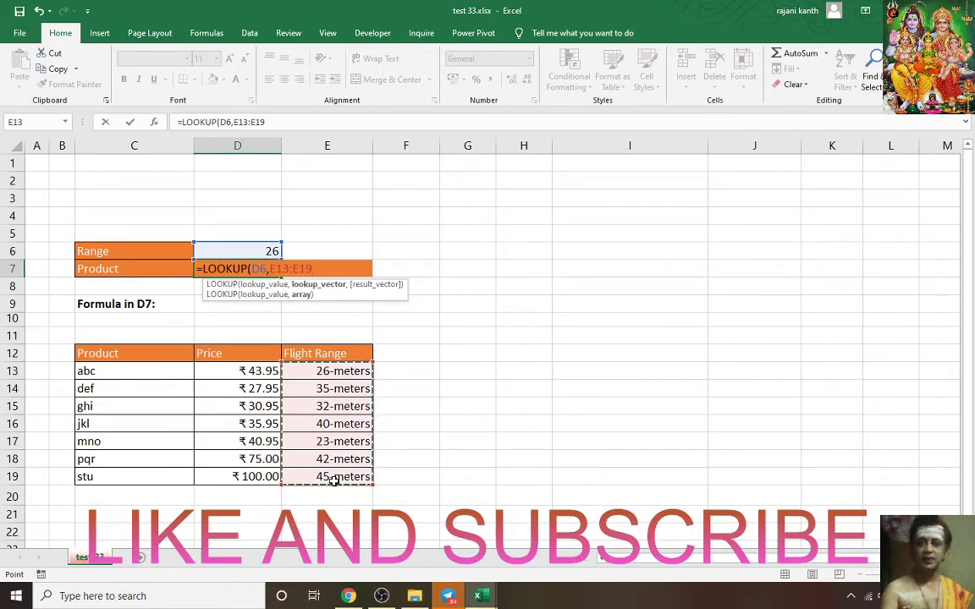
pyautogui.write(',')
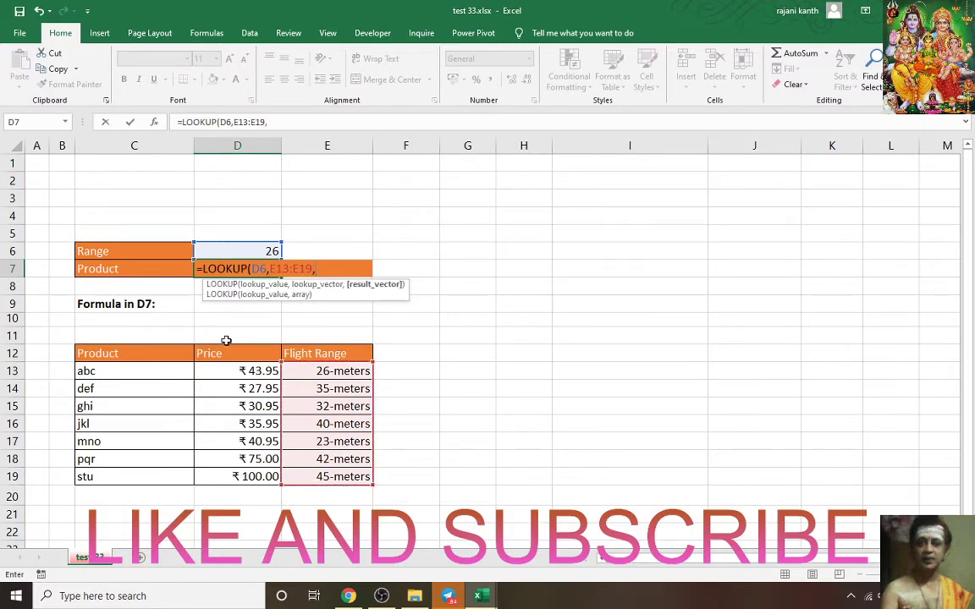
pyautogui.moveTo(131, 371); pyautogui.dragTo(131, 480)
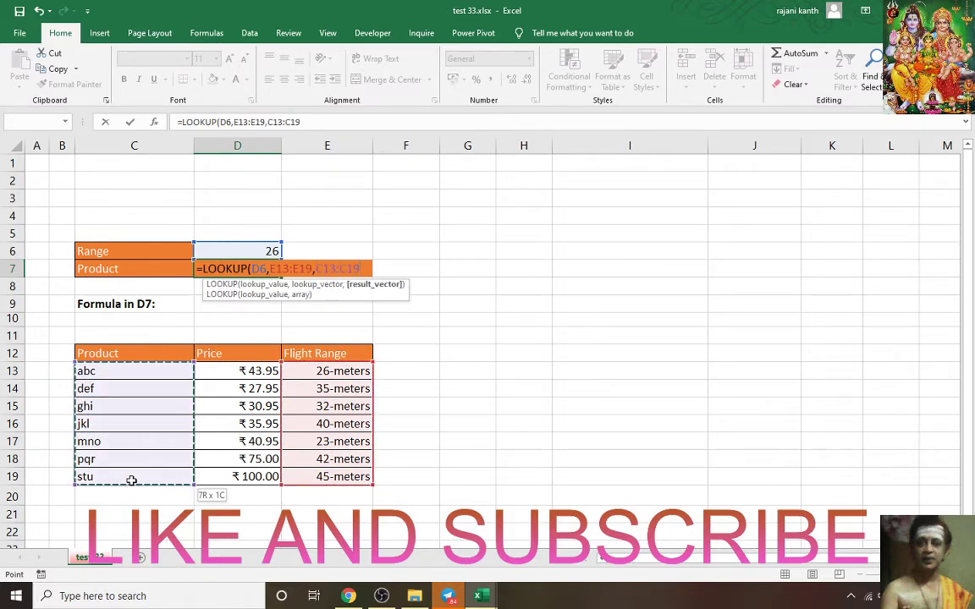
pyautogui.write(')')
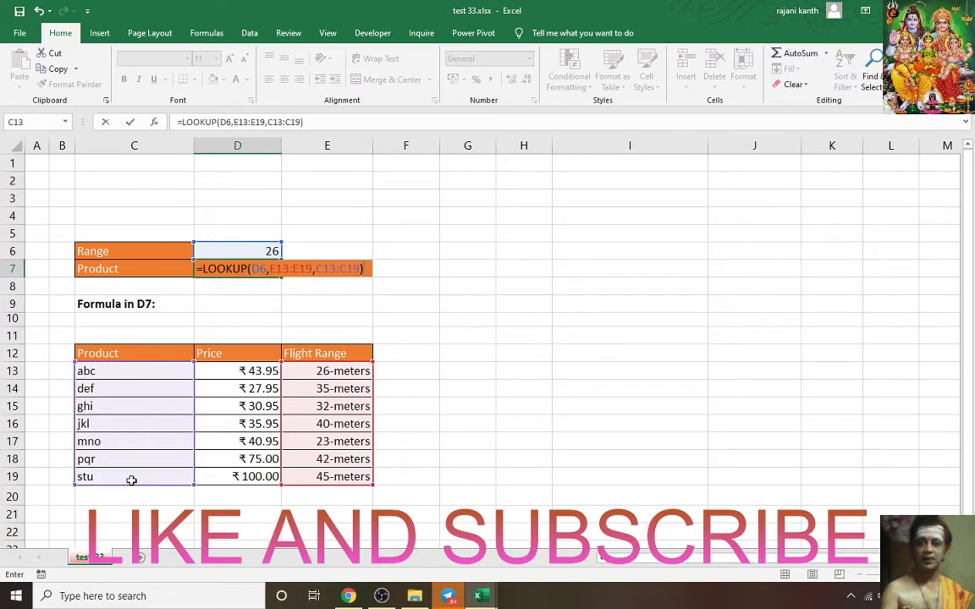
pyautogui.press('Return')
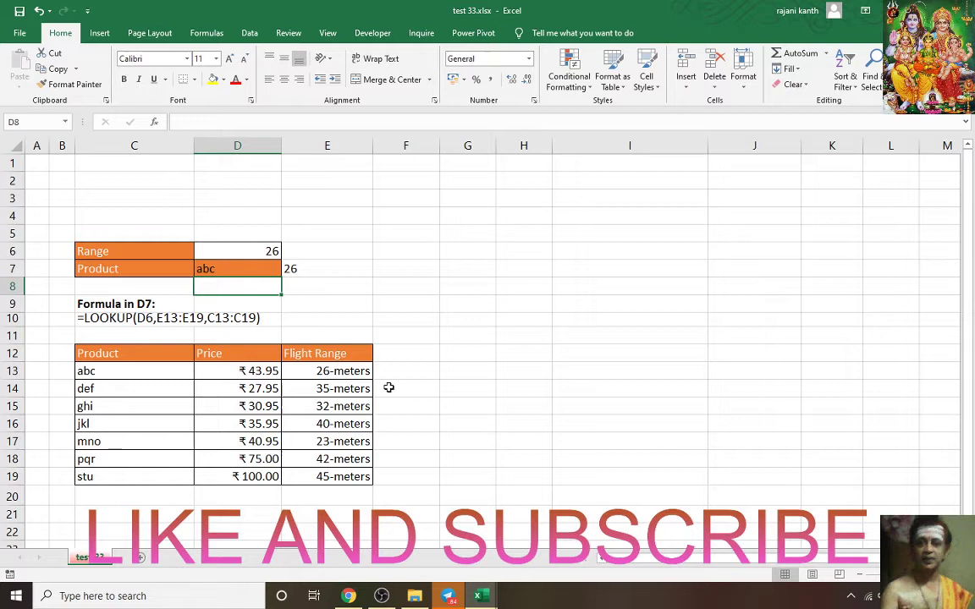
pyautogui.click(259, 253)
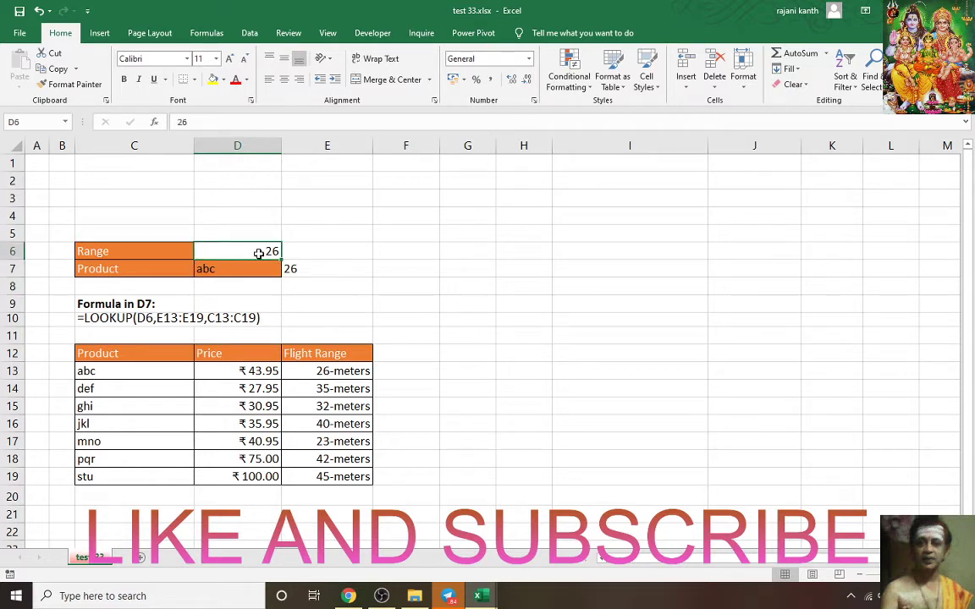
# Try Range values 28, 33 and 36 in D6, watching D7 change to ghi
pyautogui.write('2')
pyautogui.press('Return')
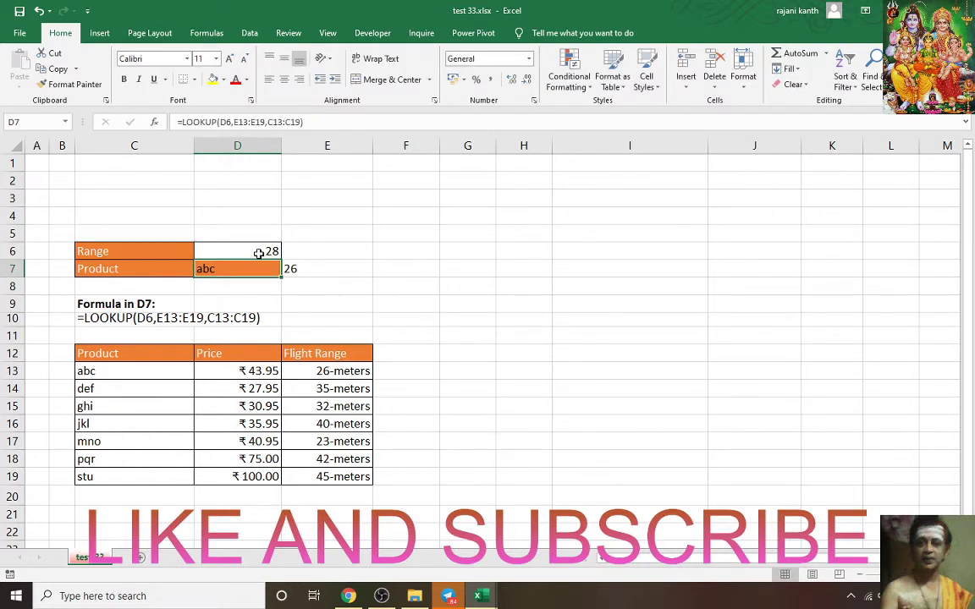
pyautogui.click(258, 253)
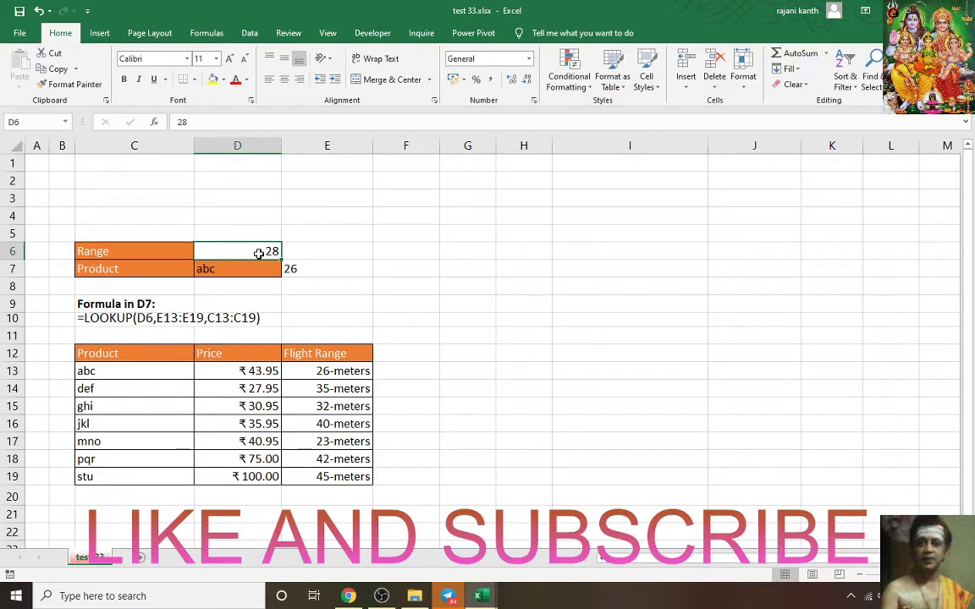
pyautogui.write('33')
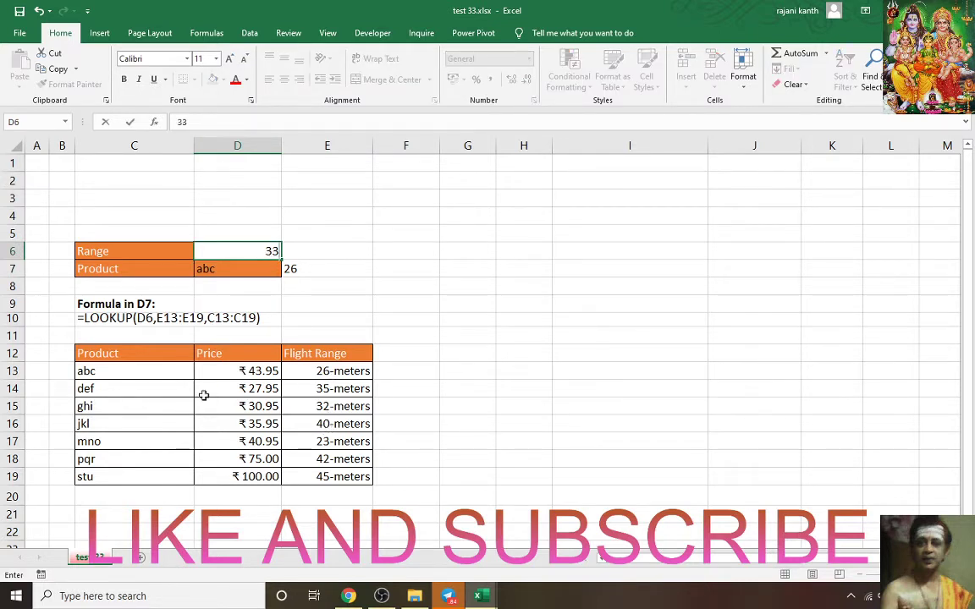
pyautogui.press('Return')
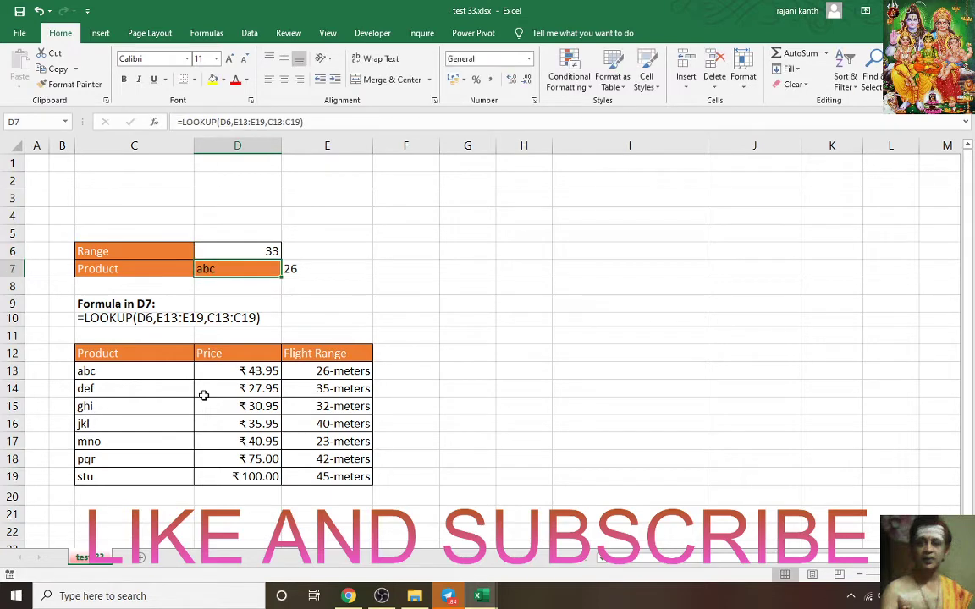
pyautogui.click(341, 390)
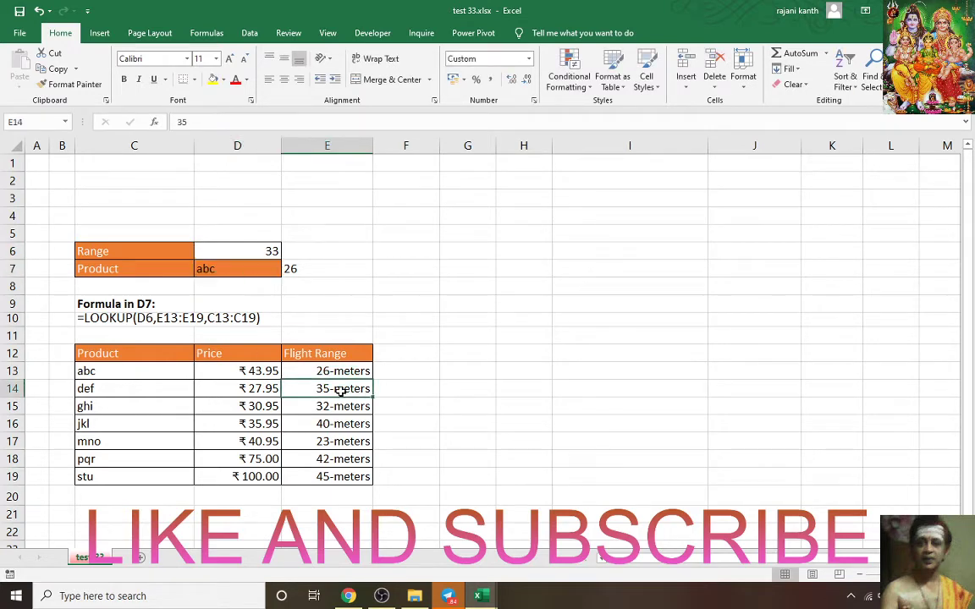
pyautogui.click(271, 250)
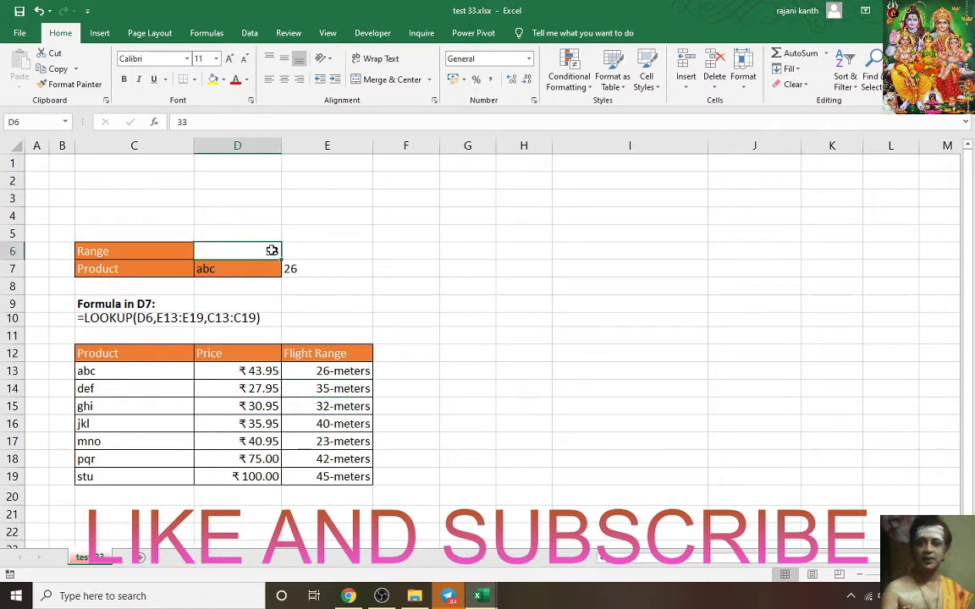
pyautogui.write('36')
pyautogui.press('Return')
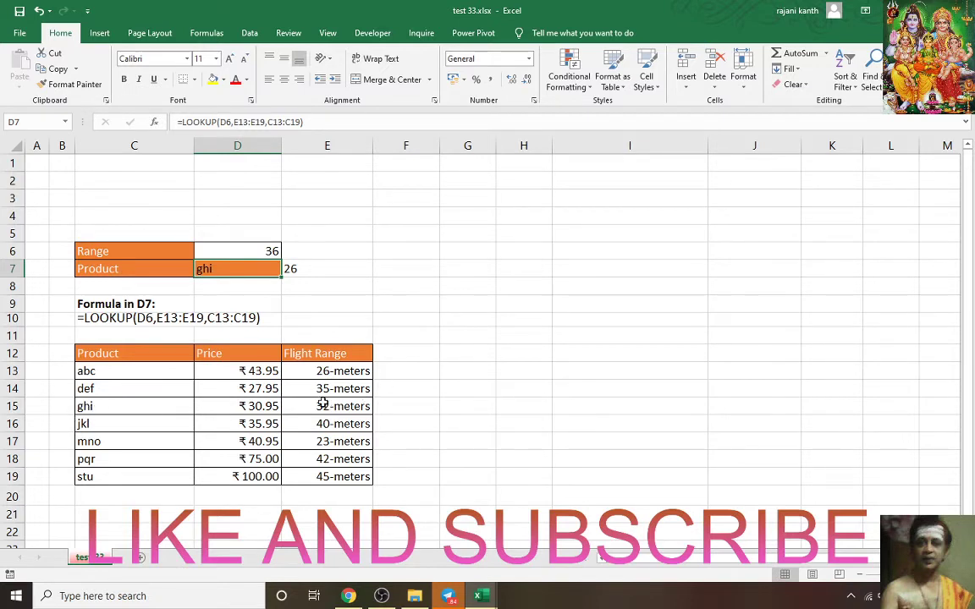
pyautogui.rightClick(345, 375)
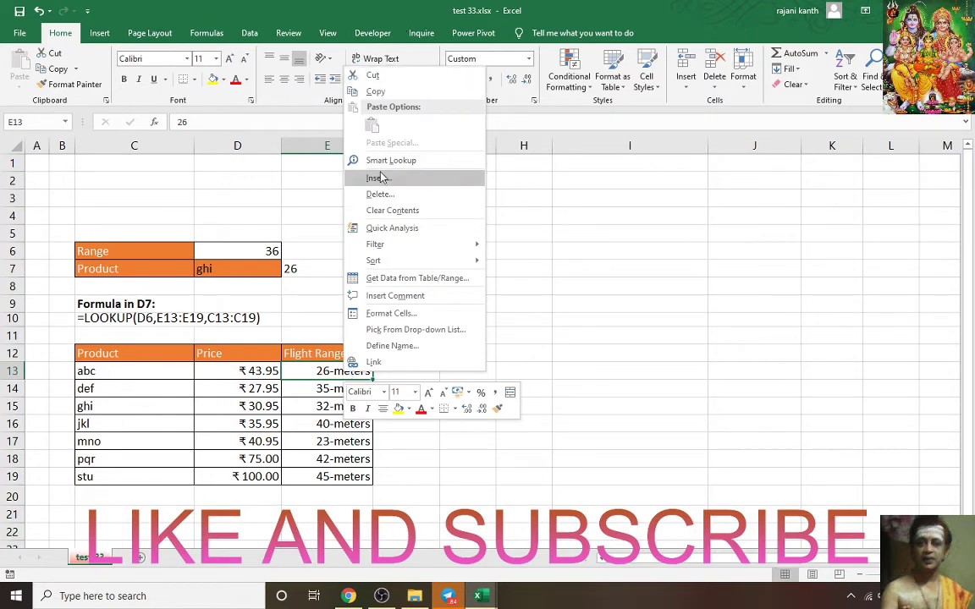
pyautogui.moveTo(373, 261)
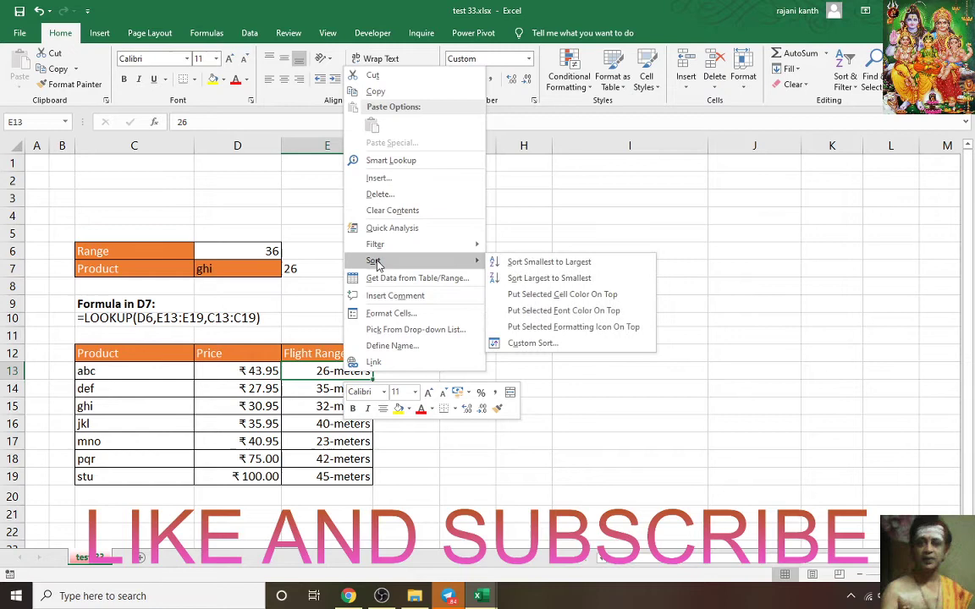
pyautogui.click(567, 277)
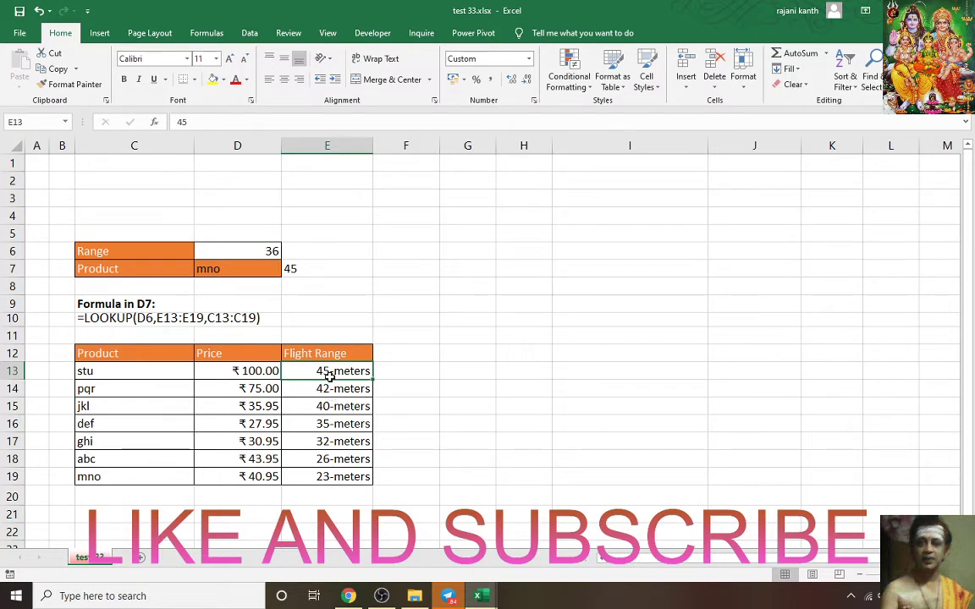
pyautogui.hotkey('ctrl', 'z')
# Set Range to 40 (jkl row), then to 41, highlighting the returned mno row
pyautogui.click(467, 388)
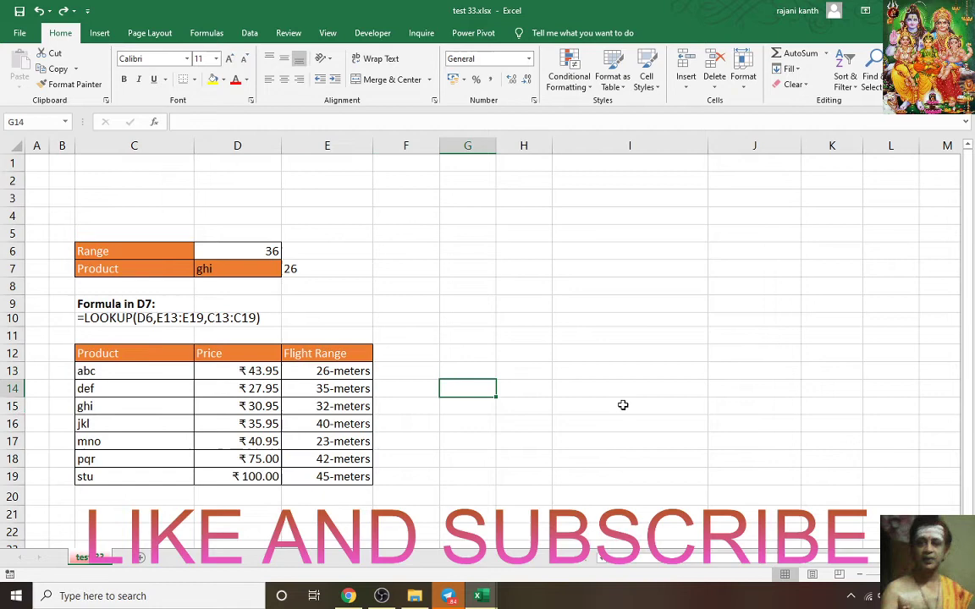
pyautogui.click(272, 254)
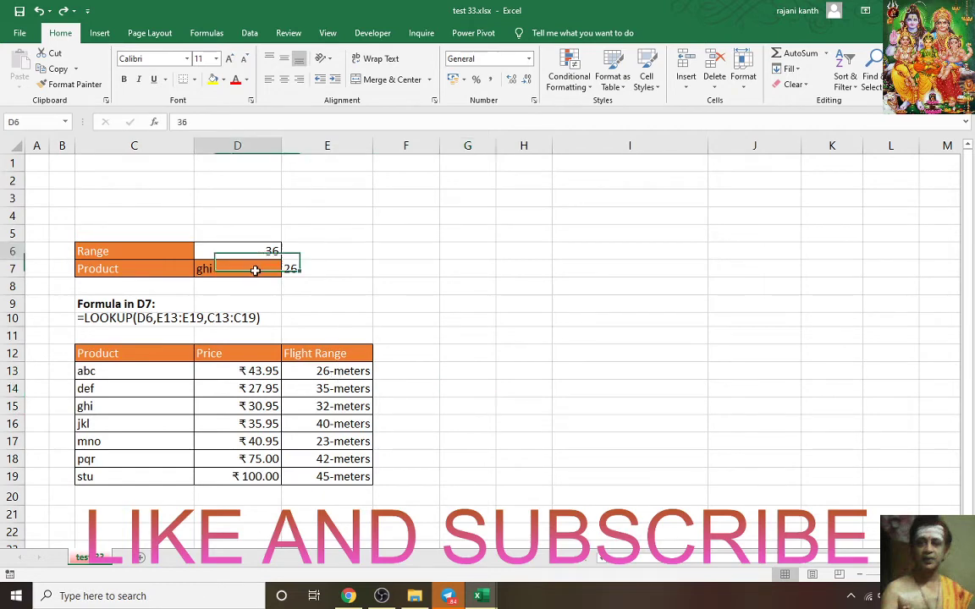
pyautogui.write('40')
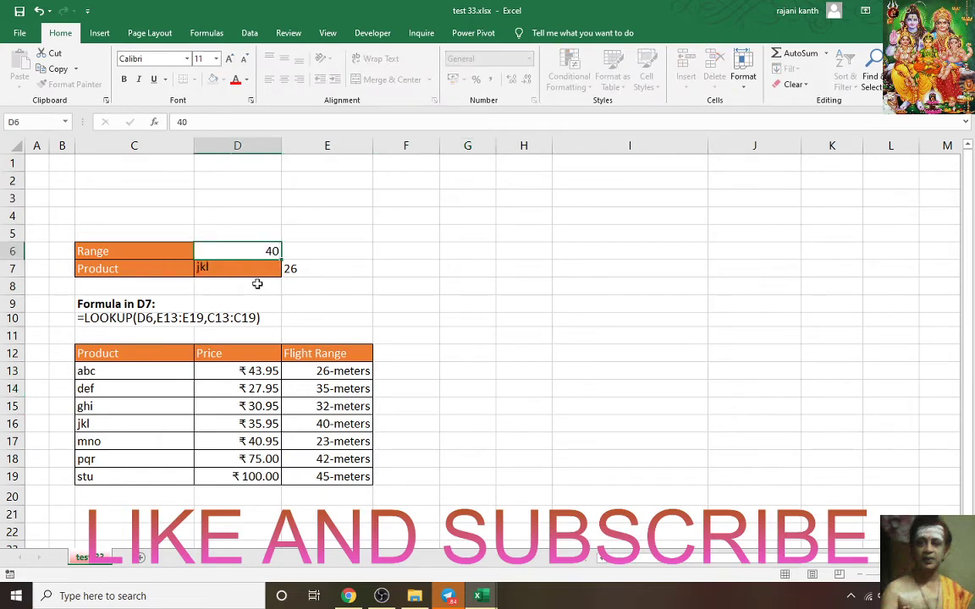
pyautogui.press('Return')
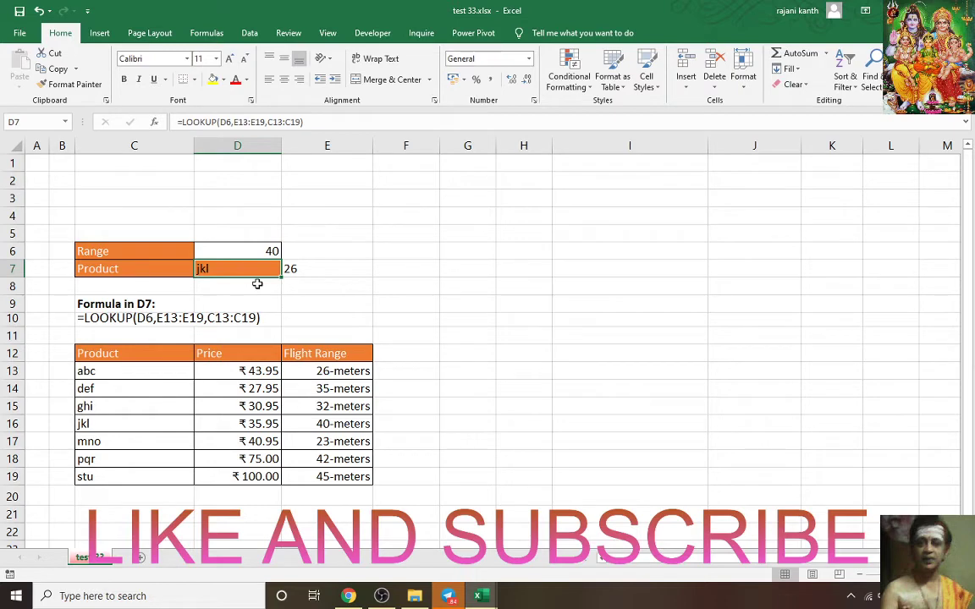
pyautogui.moveTo(80, 424); pyautogui.dragTo(321, 427)
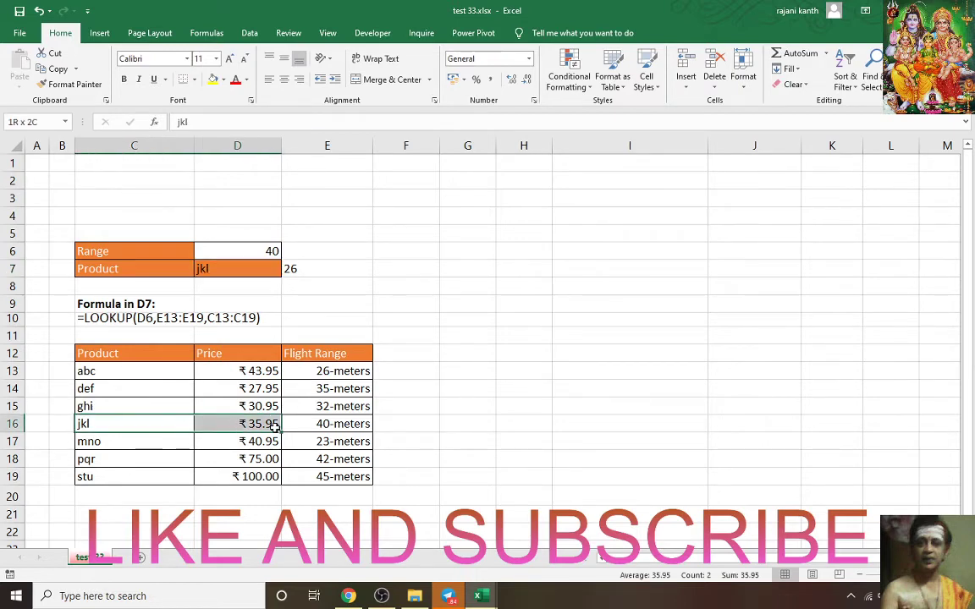
pyautogui.click(270, 251)
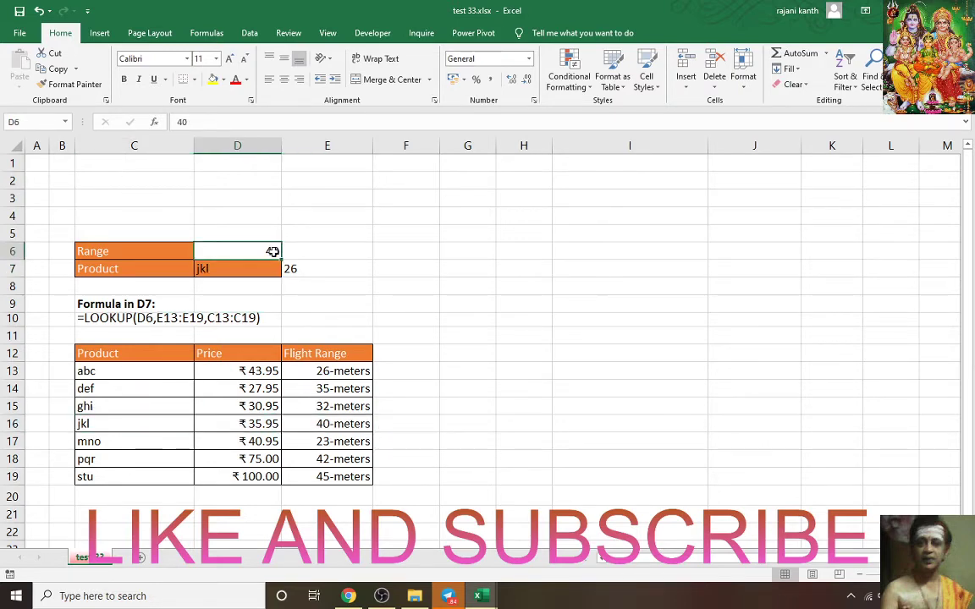
pyautogui.write('41')
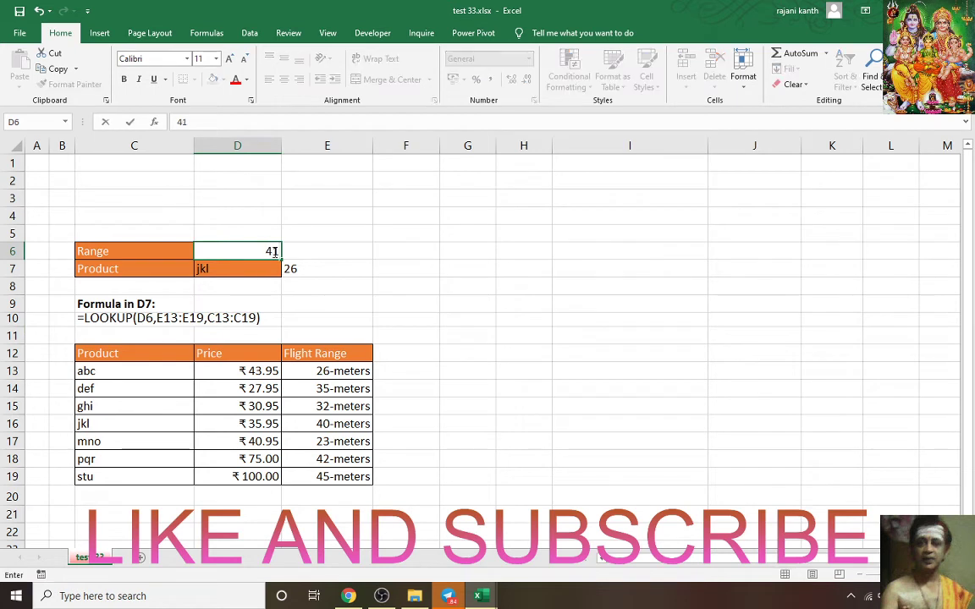
pyautogui.press('Return')
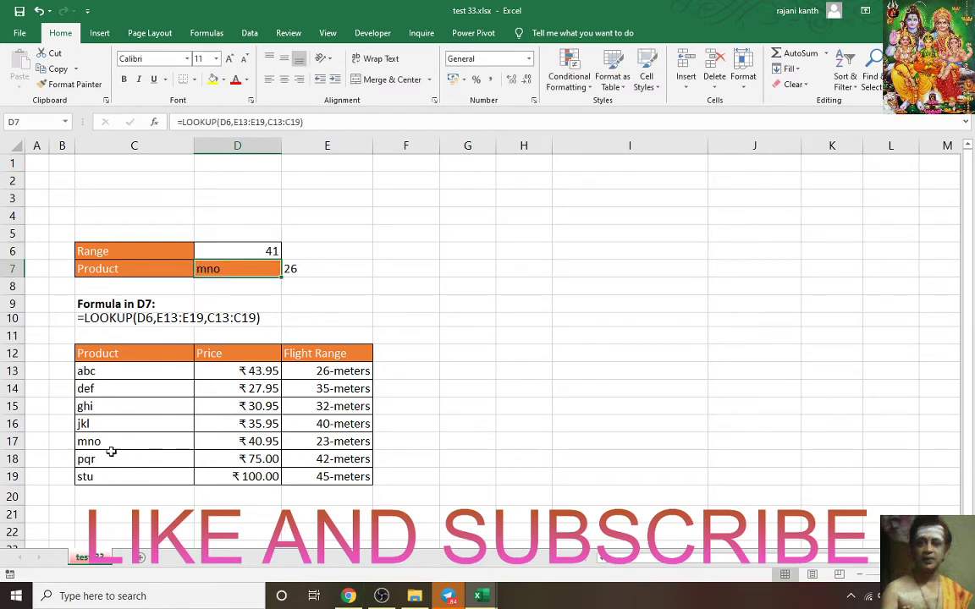
pyautogui.moveTo(127, 441); pyautogui.dragTo(318, 437)
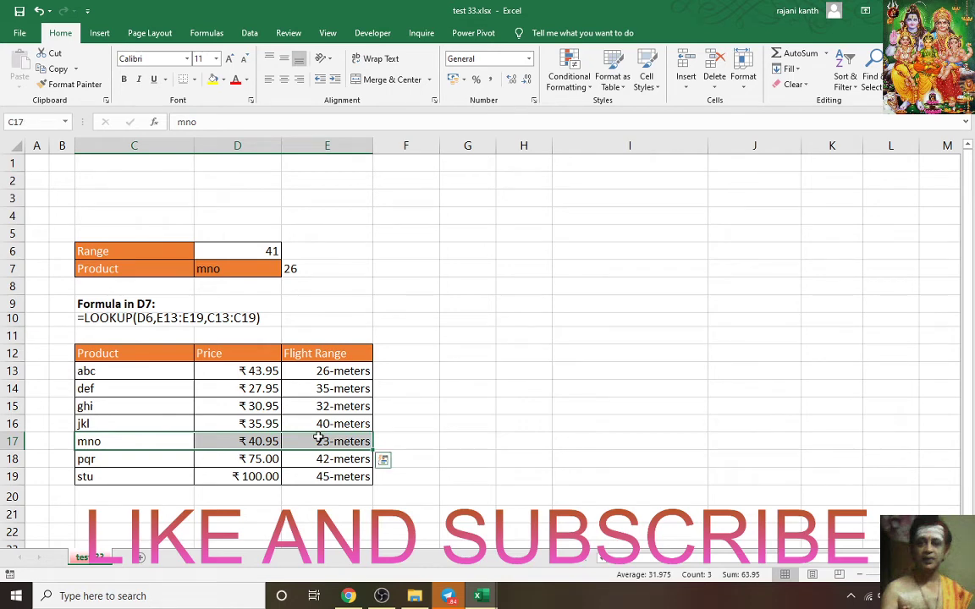
pyautogui.rightClick(351, 372)
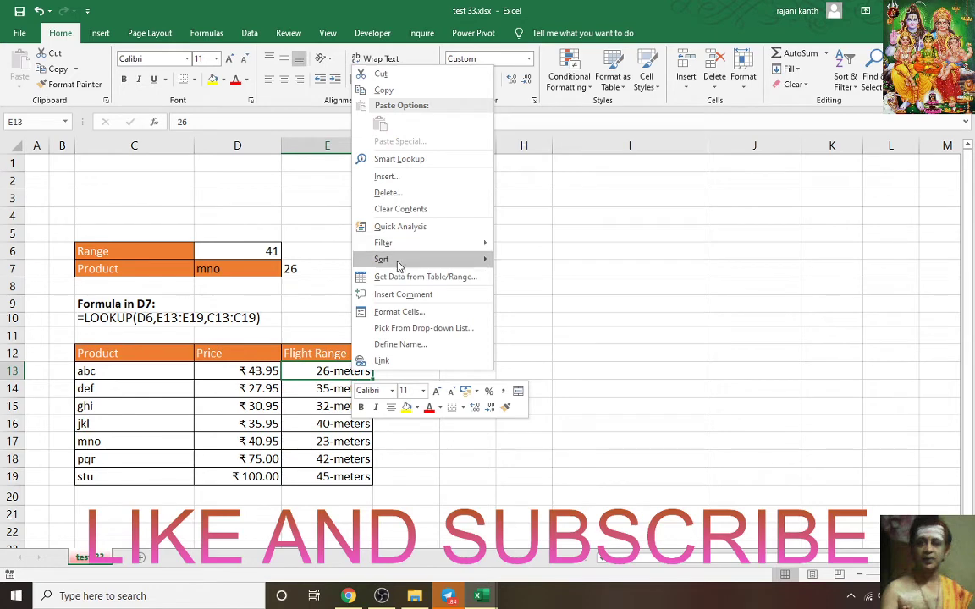
pyautogui.moveTo(382, 260)
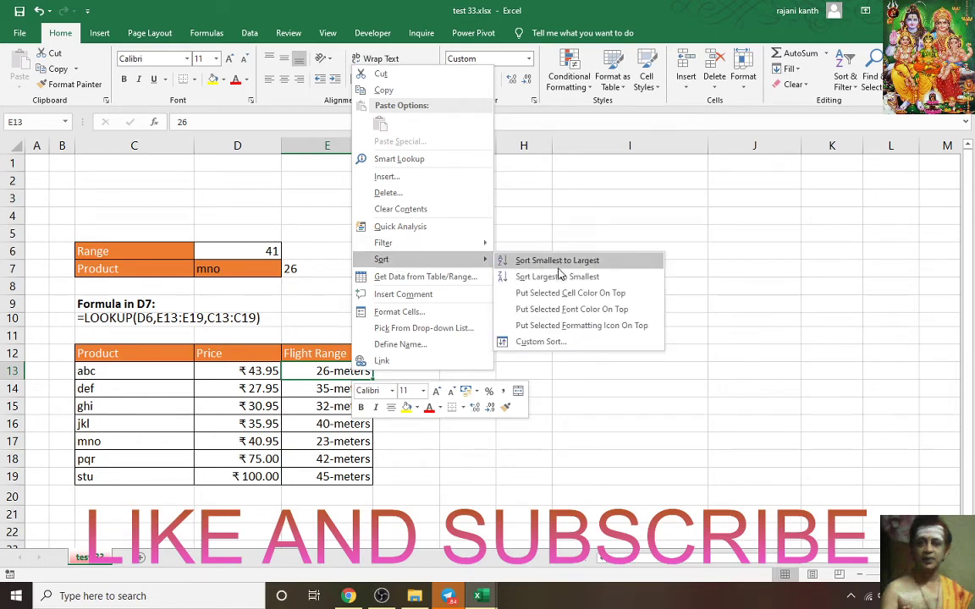
pyautogui.click(559, 276)
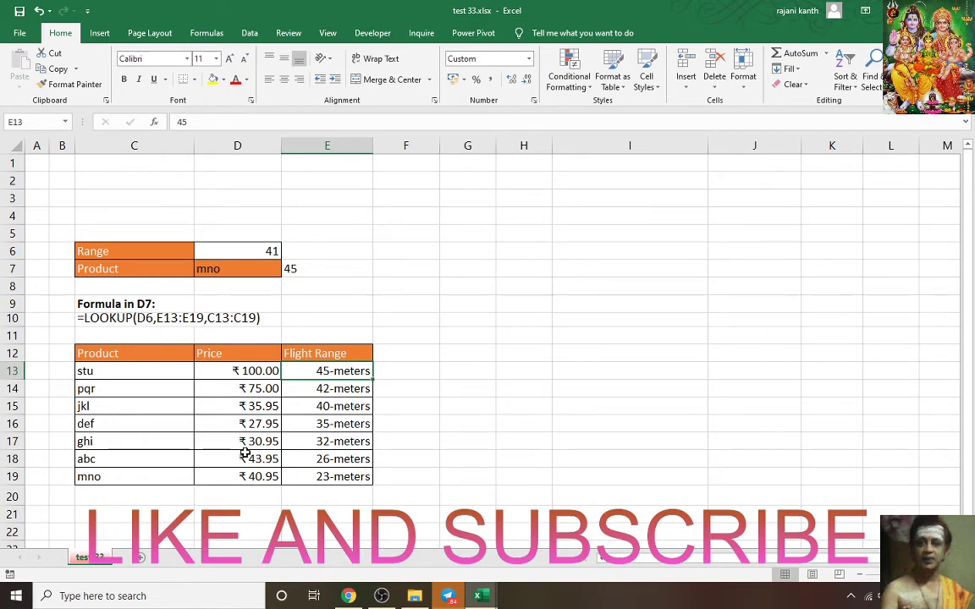
pyautogui.hotkey('ctrl', 'z')
# Enter =INDEX(C13:C19,MATCH(D6,E13:E19,1)) in F7, returning mno for Range 41
pyautogui.click(491, 405)
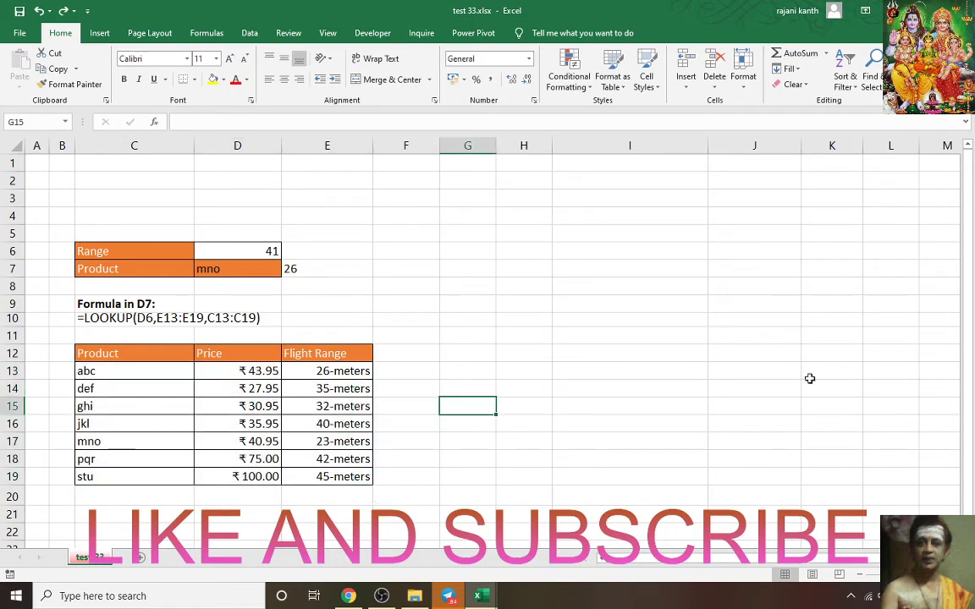
pyautogui.click(391, 270)
pyautogui.write('=')
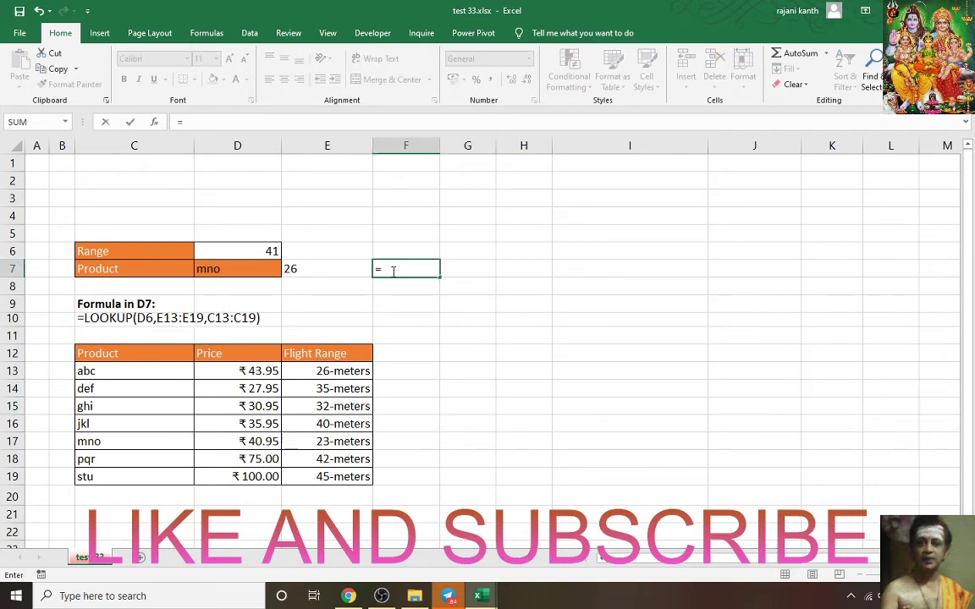
pyautogui.write('index')
pyautogui.press('Tab')
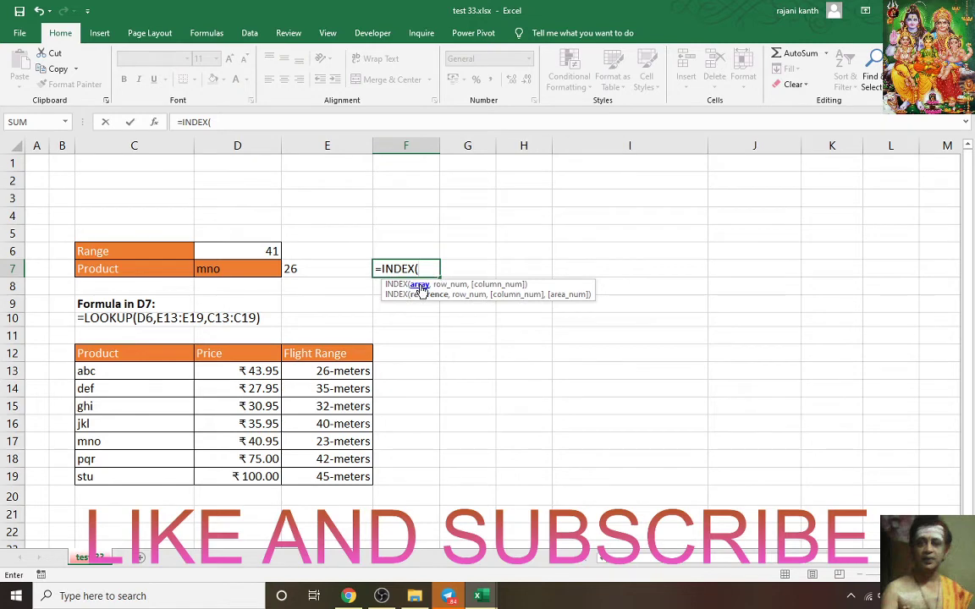
pyautogui.moveTo(145, 372); pyautogui.dragTo(147, 469)
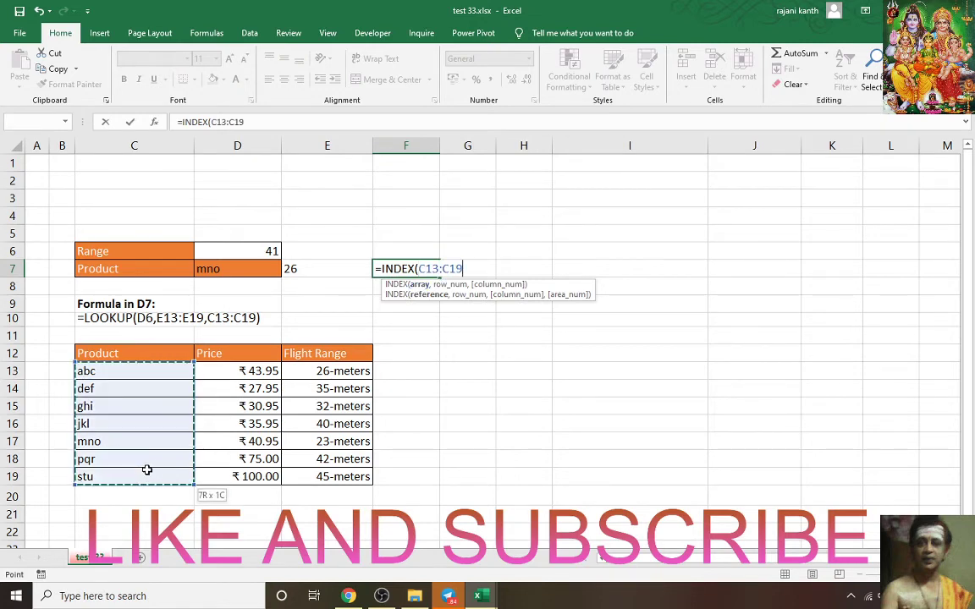
pyautogui.write(',mat')
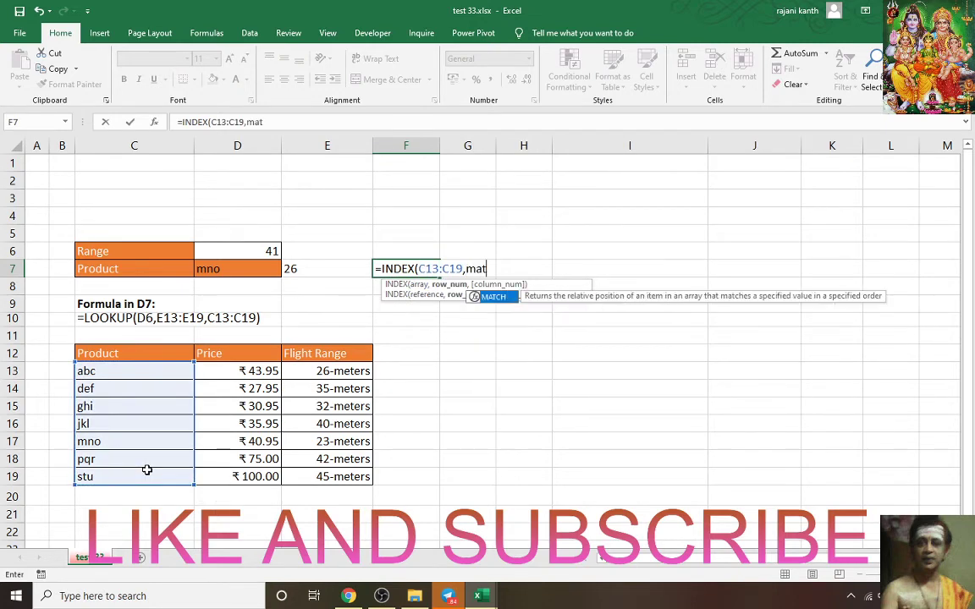
pyautogui.write('ch')
pyautogui.press('Tab')
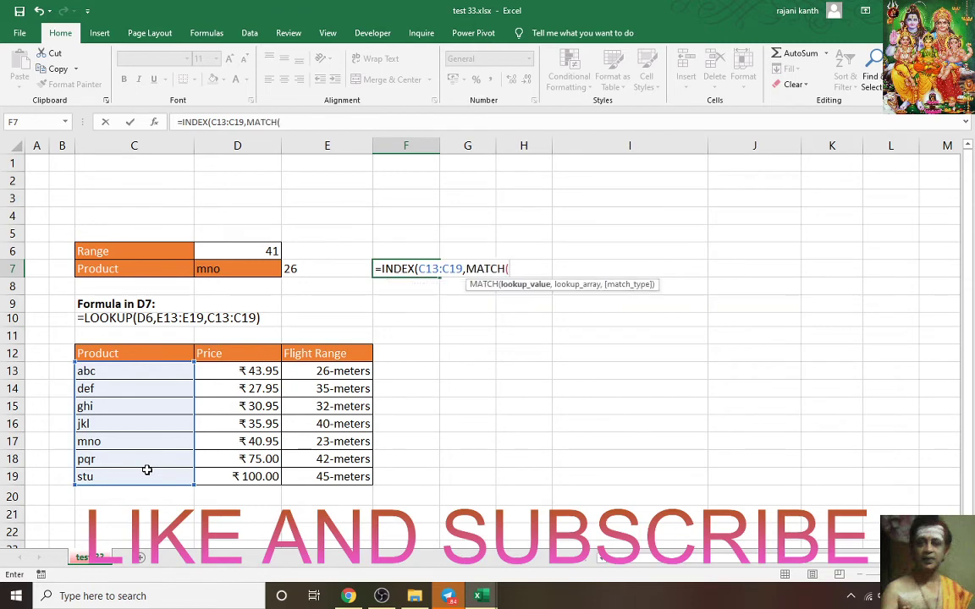
pyautogui.click(247, 252)
pyautogui.write(',')
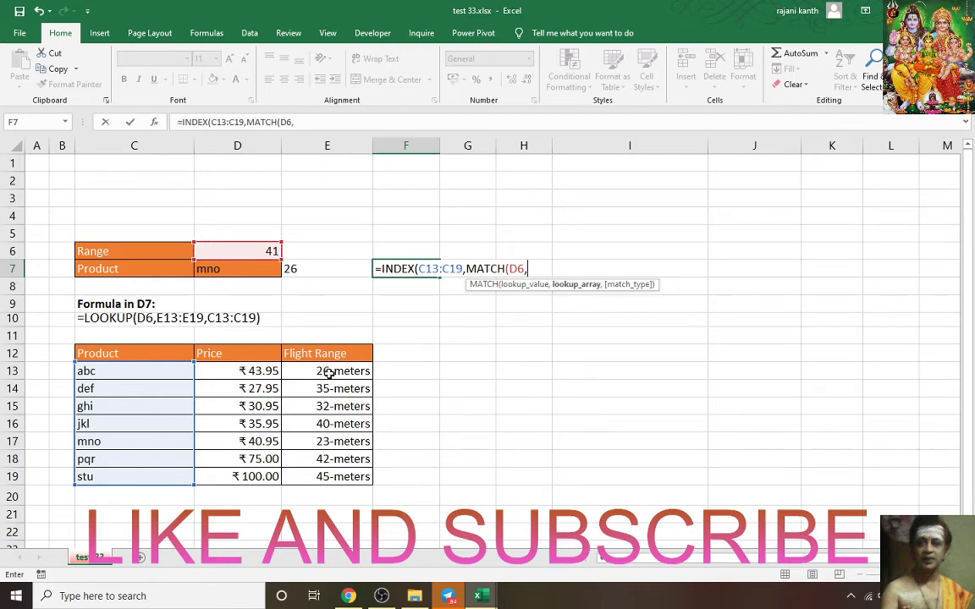
pyautogui.moveTo(330, 373); pyautogui.dragTo(328, 479)
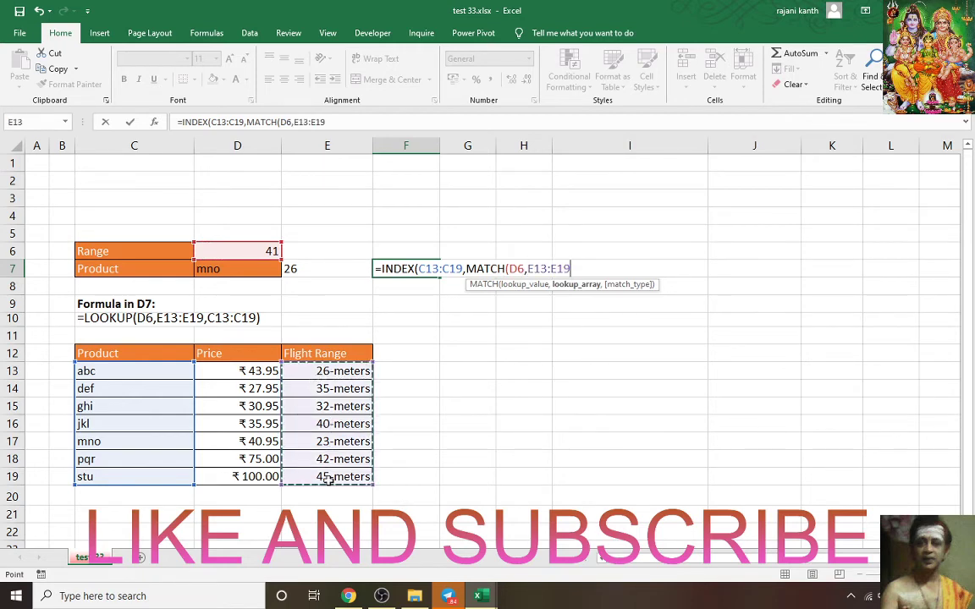
pyautogui.write(',1')
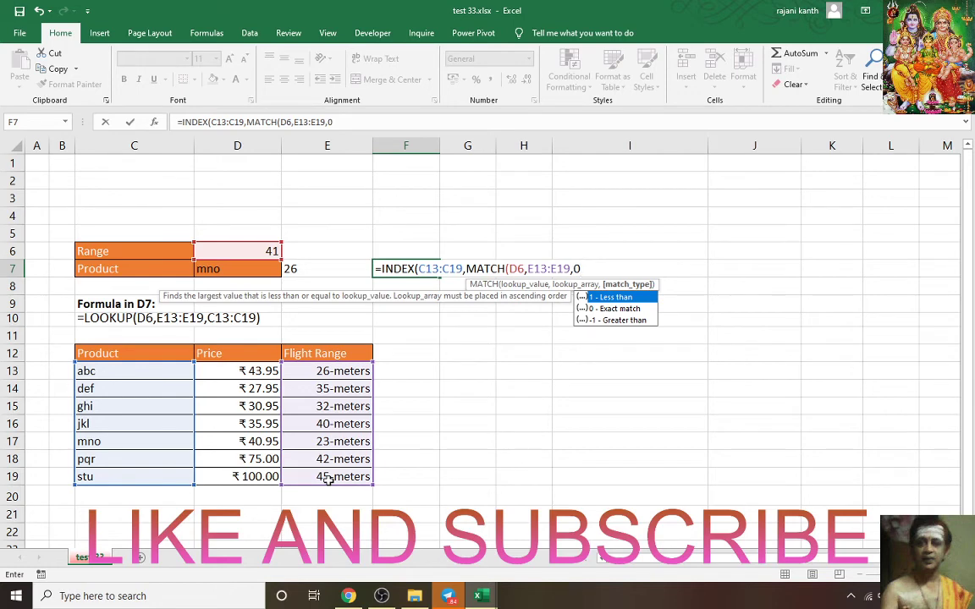
pyautogui.write(')')
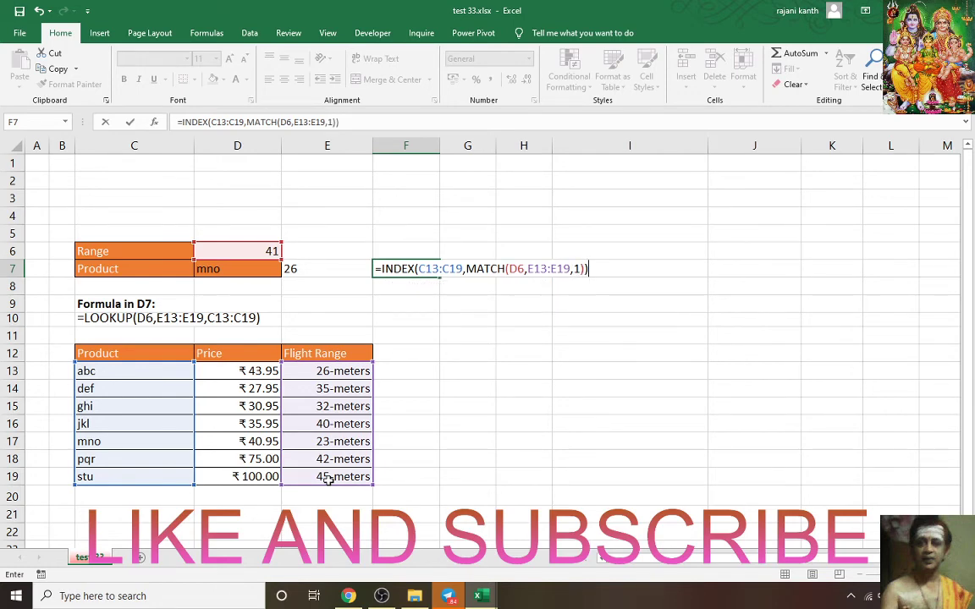
pyautogui.press('Return')
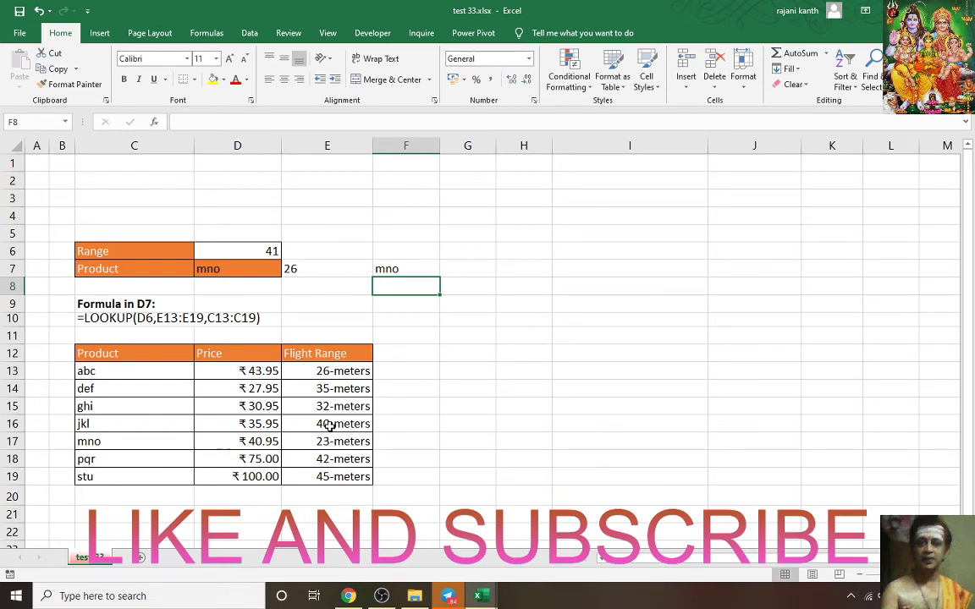
# Sort the table by Flight Range smallest to largest so both lookups return jkl
pyautogui.moveTo(330, 426)
pyautogui.mouseDown()
pyautogui.moveTo(82, 424)
pyautogui.moveTo(327, 436)
pyautogui.mouseUp()
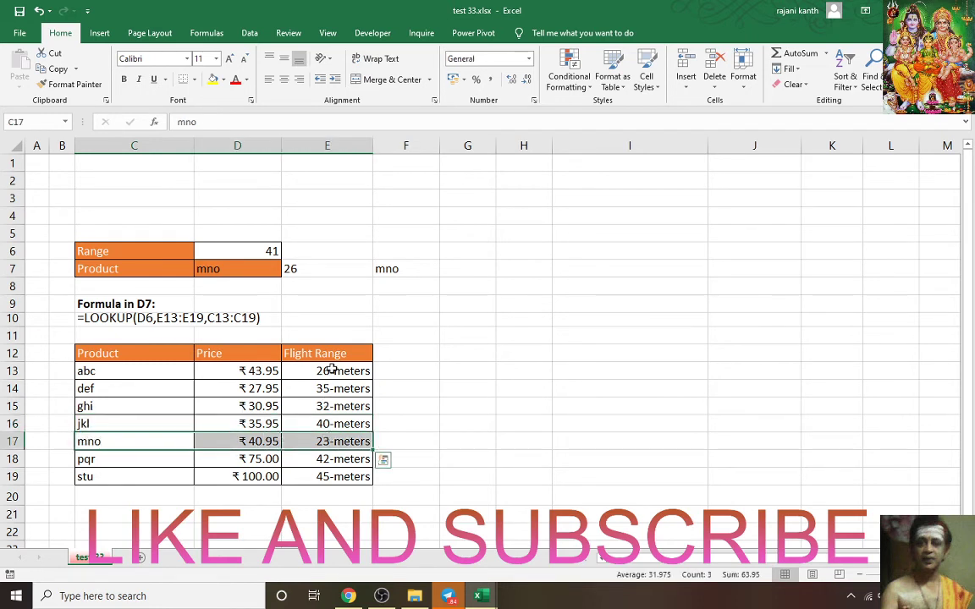
pyautogui.rightClick(329, 372)
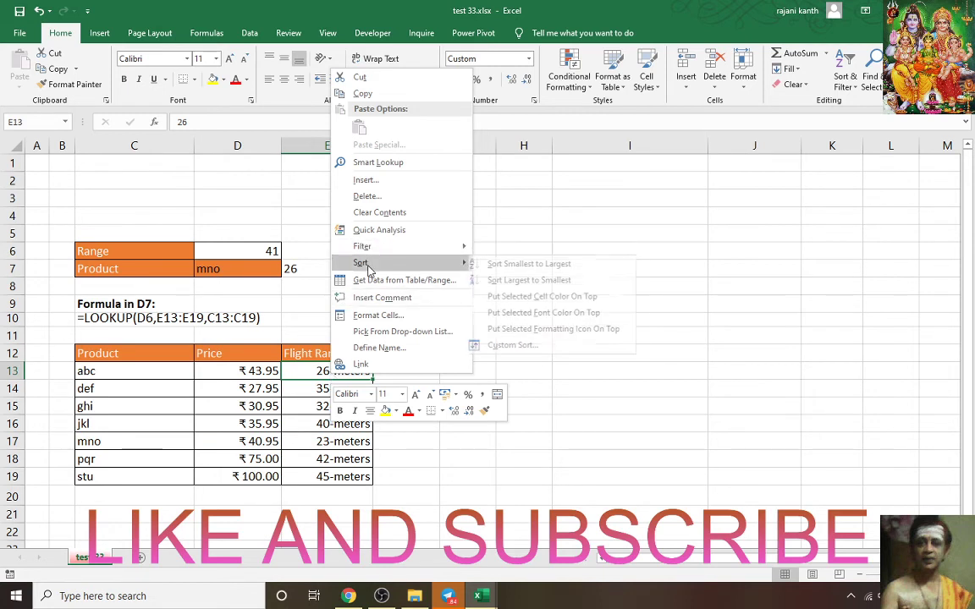
pyautogui.moveTo(361, 263)
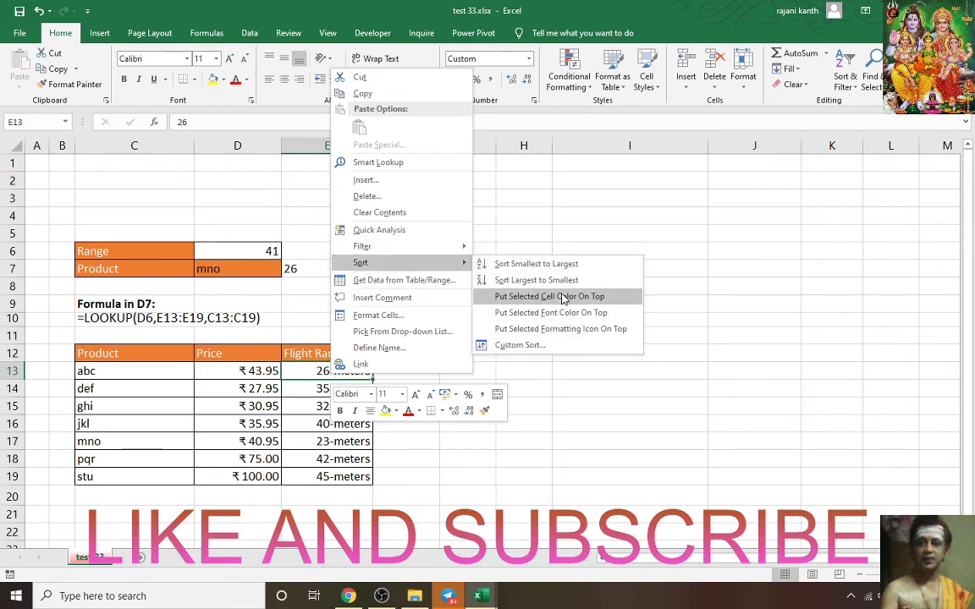
pyautogui.click(560, 264)
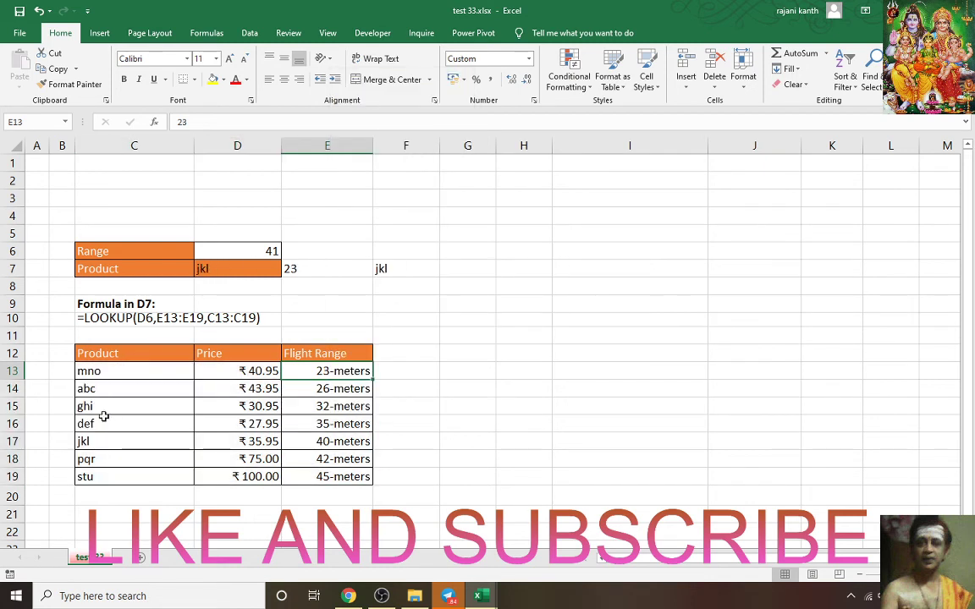
pyautogui.moveTo(324, 441); pyautogui.dragTo(117, 441)
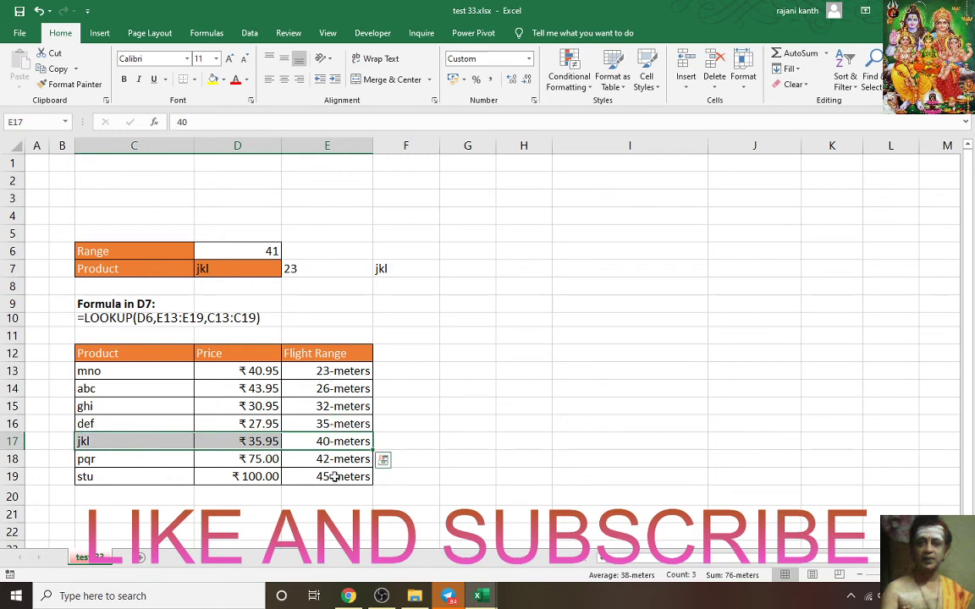
# Enter Range values 46, 44, then 30 in D6
pyautogui.click(245, 250)
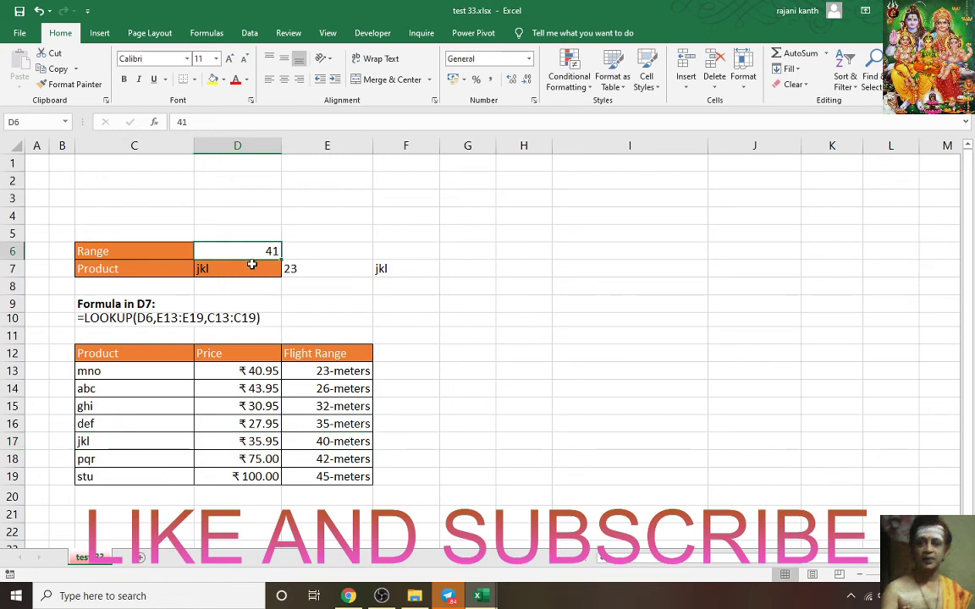
pyautogui.write('4')
pyautogui.press('Return')
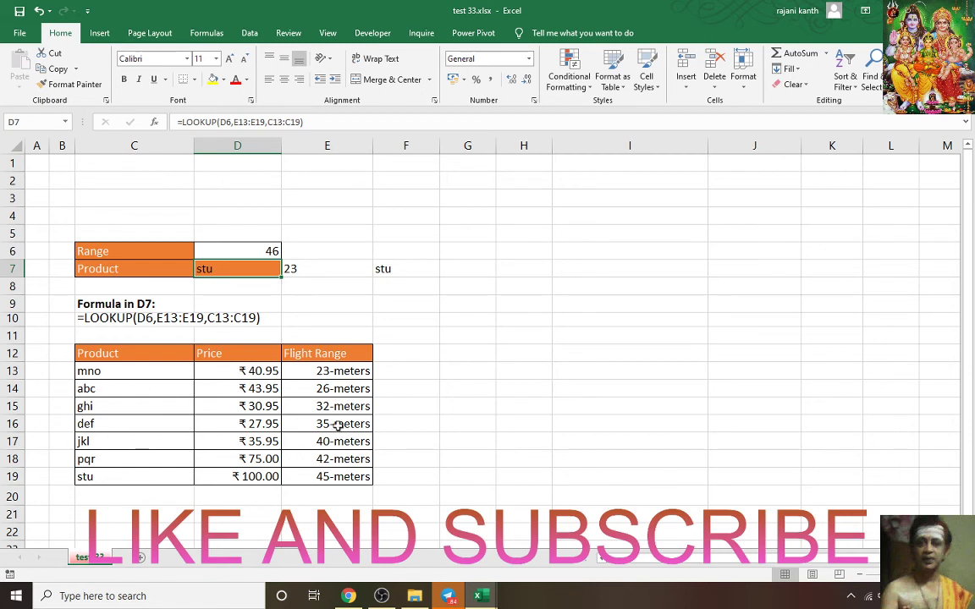
pyautogui.click(253, 252)
pyautogui.write('44')
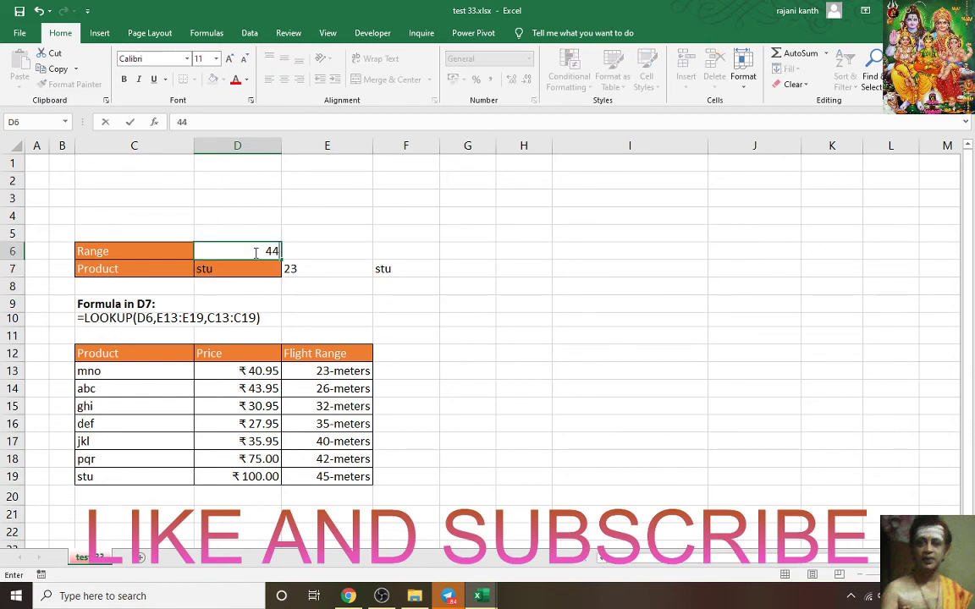
pyautogui.press('Return')
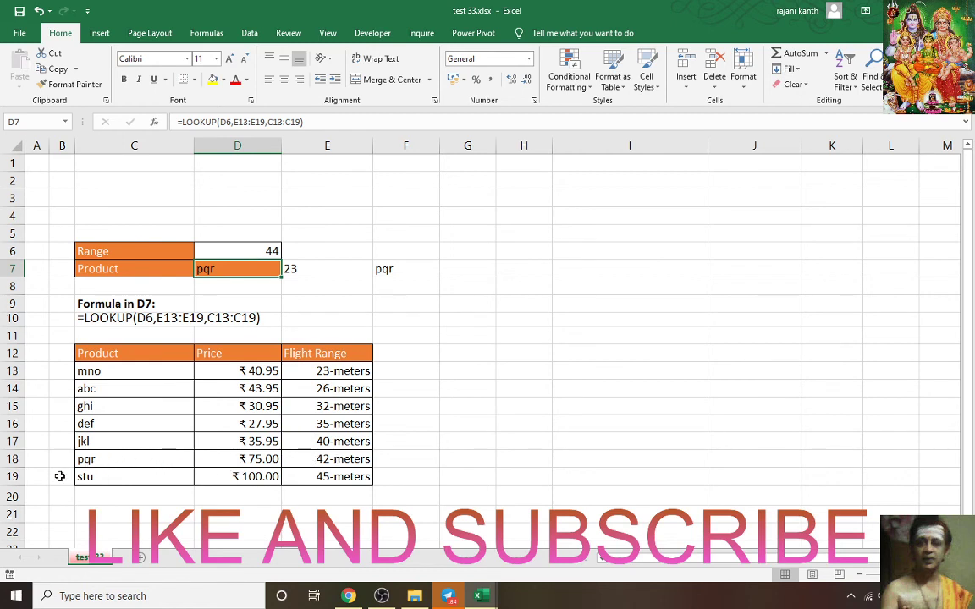
pyautogui.click(268, 249)
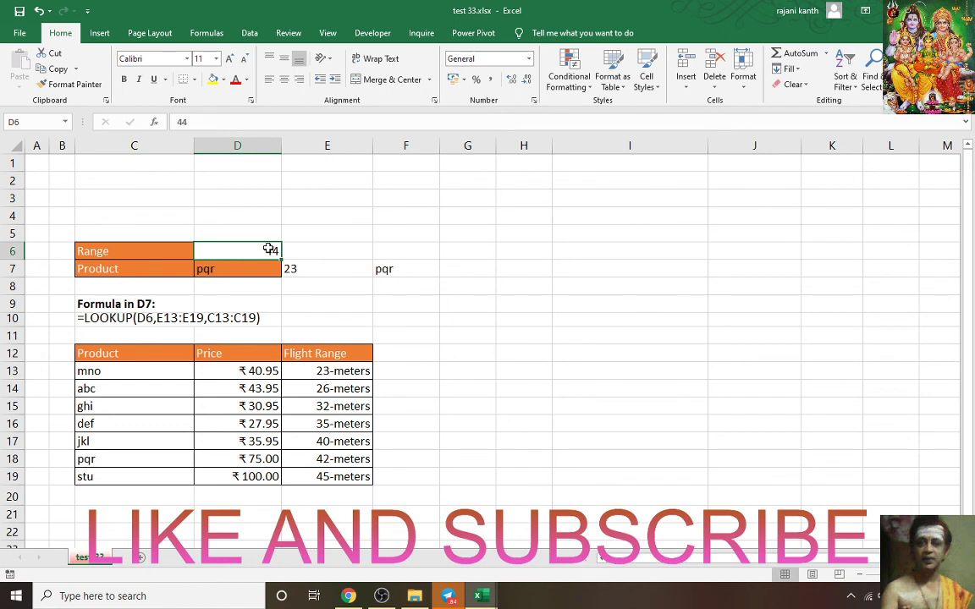
pyautogui.write('30')
pyautogui.press('Return')
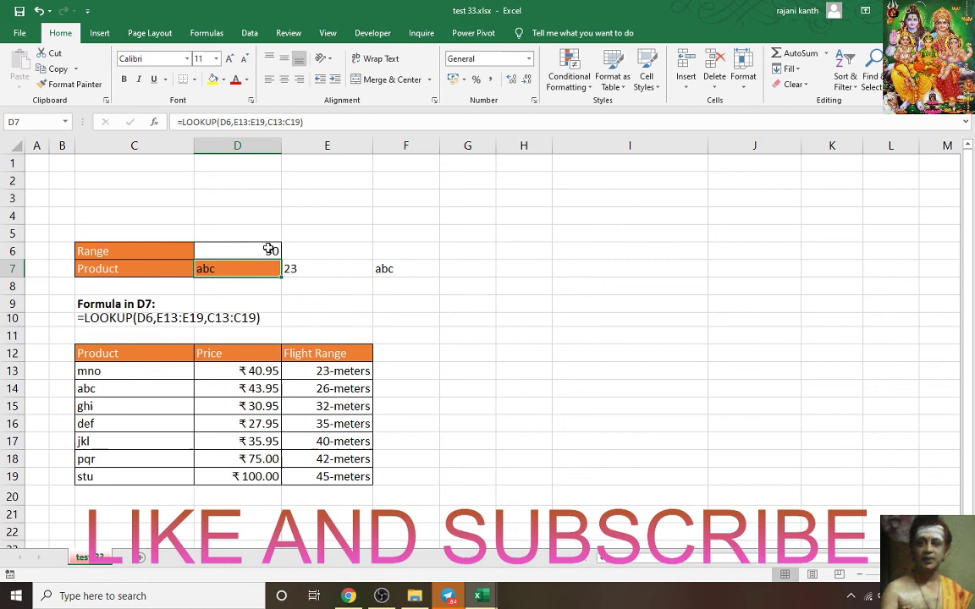
# Compare the abc 26-meters and ghi 32-meters rows, then show F7's INDEX/MATCH formula
pyautogui.moveTo(115, 389); pyautogui.dragTo(329, 389)
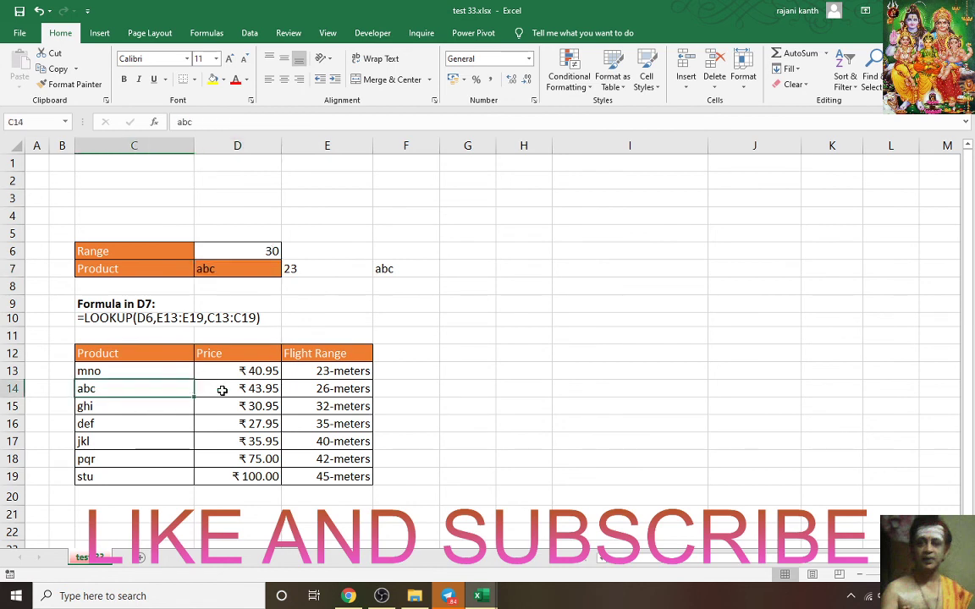
pyautogui.moveTo(115, 406); pyautogui.dragTo(329, 406)
pyautogui.click(329, 406)
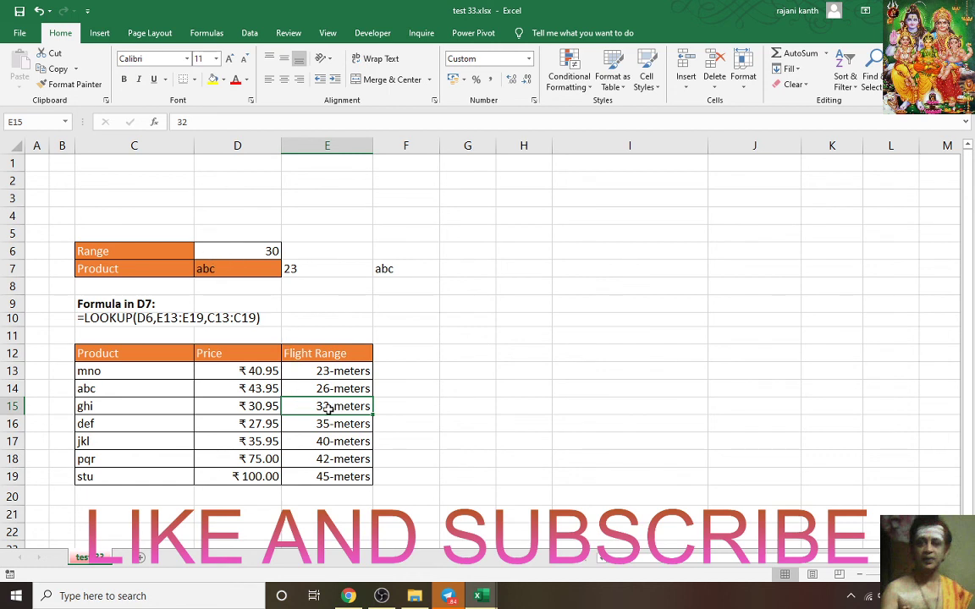
pyautogui.moveTo(359, 406); pyautogui.dragTo(356, 391)
pyautogui.click(356, 391)
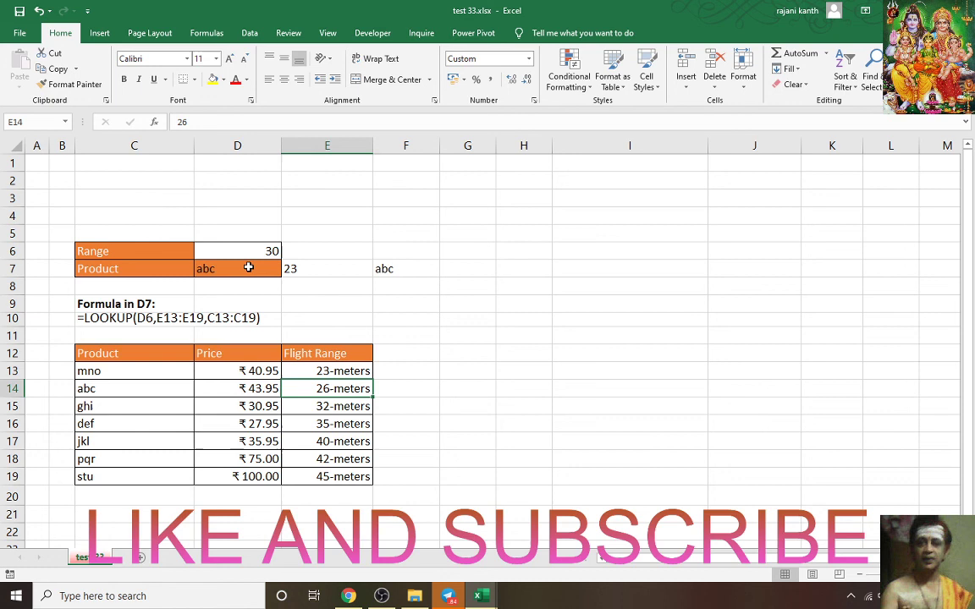
pyautogui.click(420, 268)
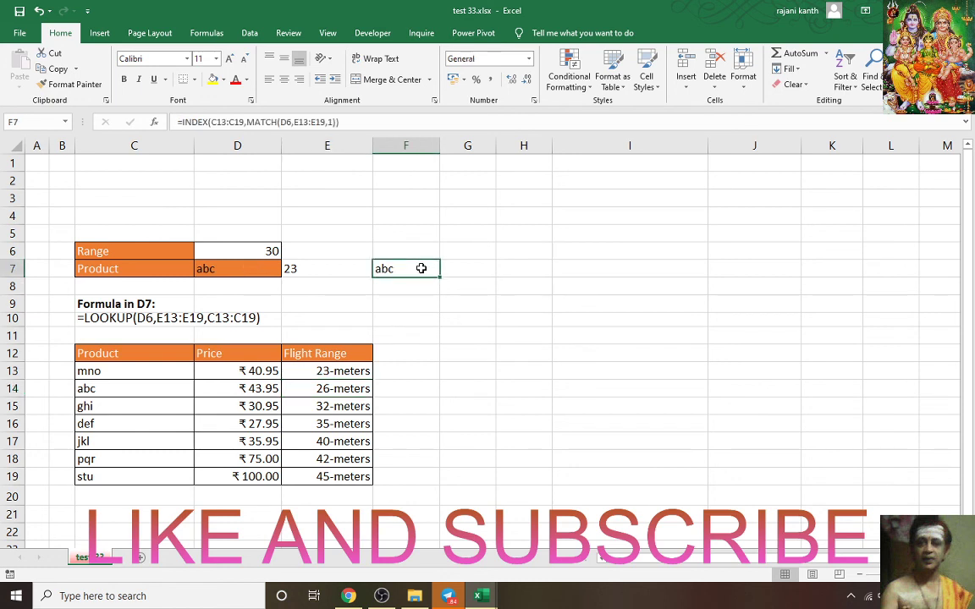